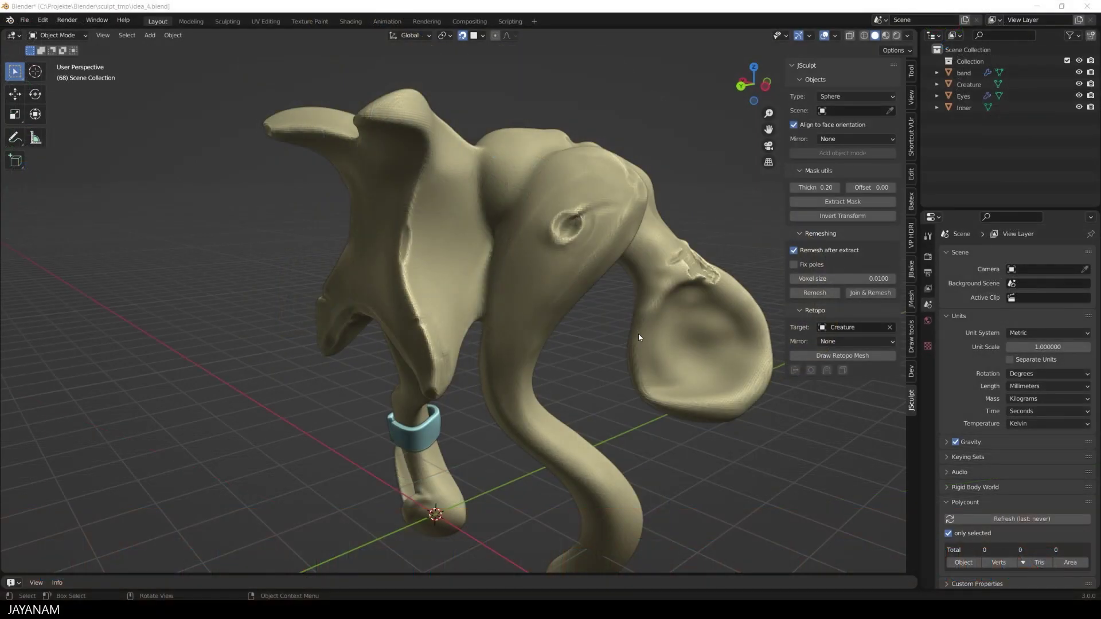
# - Draw a retopo mesh row of six points across the upper hollow on the side of the creature's horned section
pyautogui.moveTo(638, 334)
pyautogui.mouseDown(button='middle')
pyautogui.moveTo(474, 334)
pyautogui.moveTo(637, 328)
pyautogui.mouseUp(button='middle')
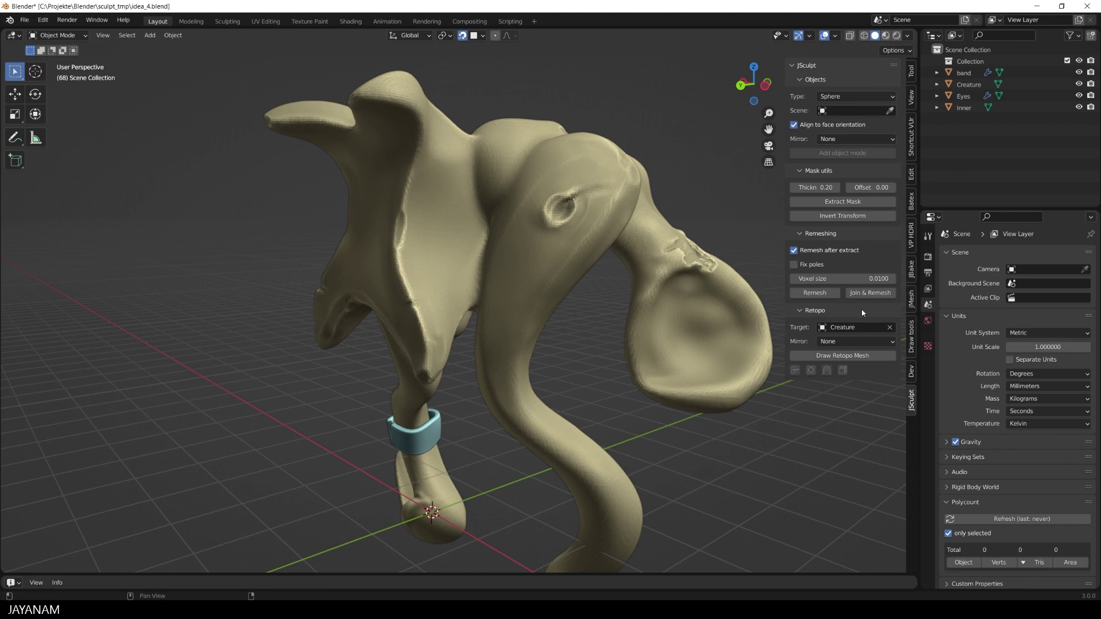
pyautogui.click(845, 356)
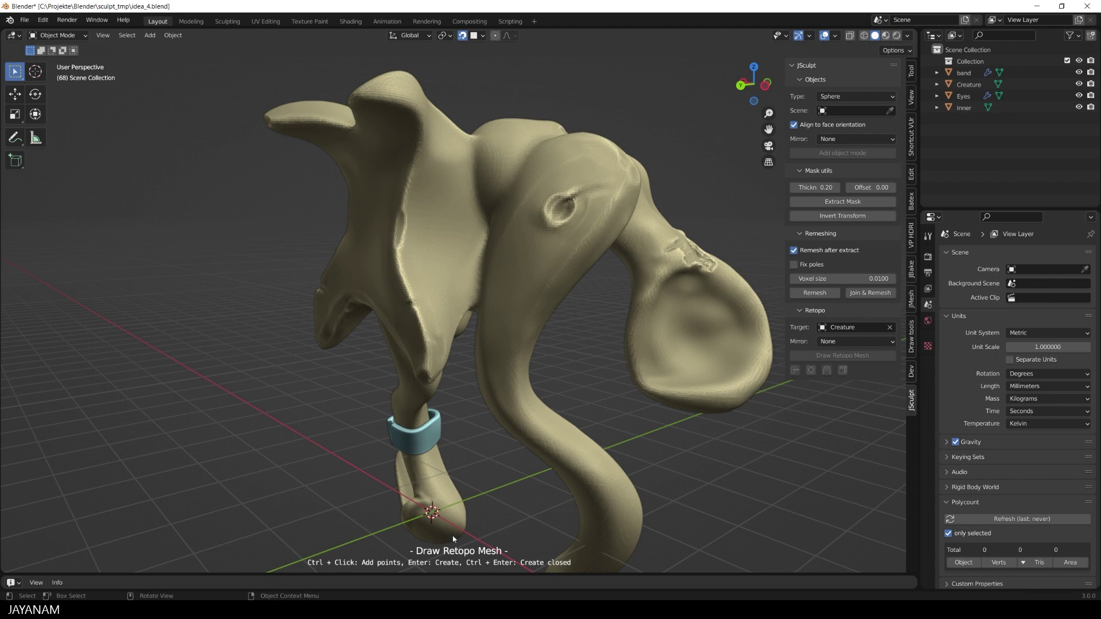
pyautogui.moveTo(535, 419); pyautogui.dragTo(522, 419, button='middle')
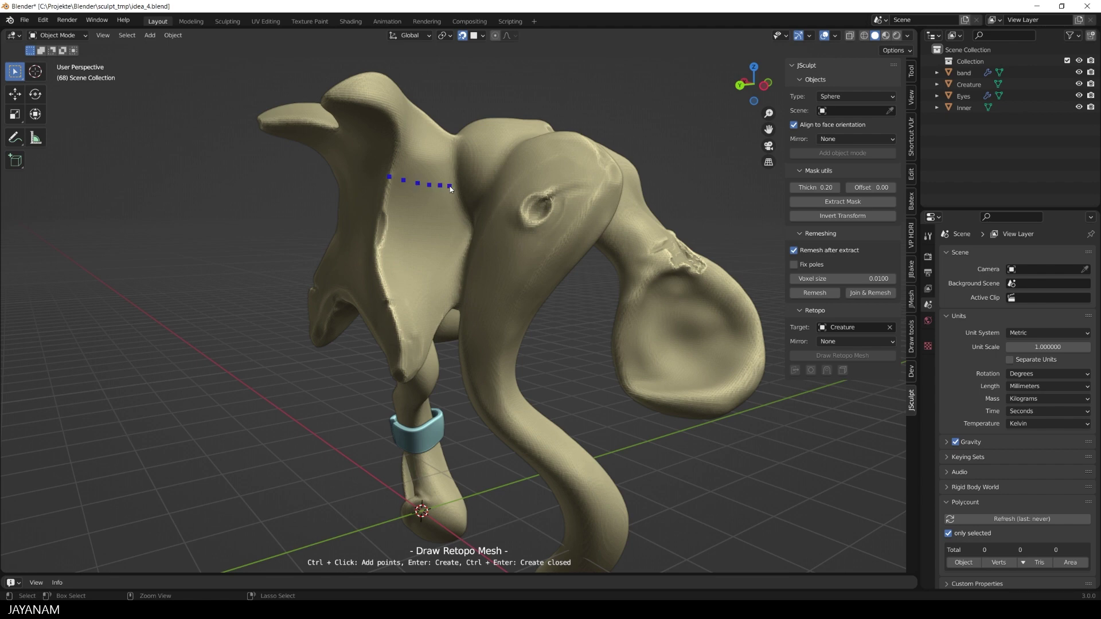
pyautogui.press('Return')
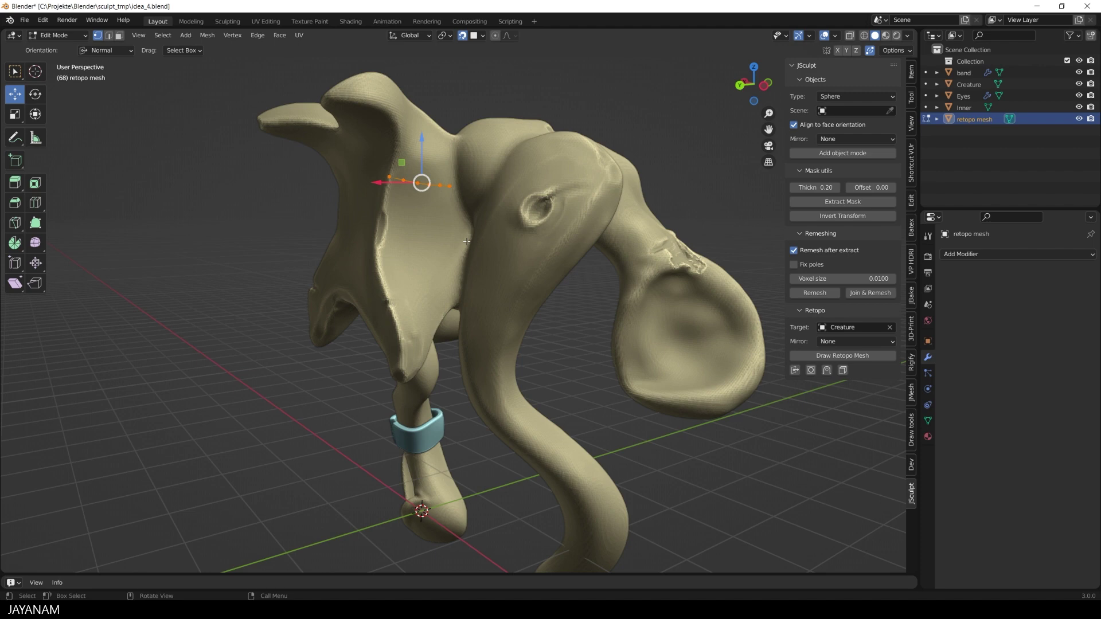
# - Extrude the row of points downward along the creature's surface and scale the new edge up slightly
pyautogui.moveTo(465, 242); pyautogui.dragTo(453, 245, button='middle')
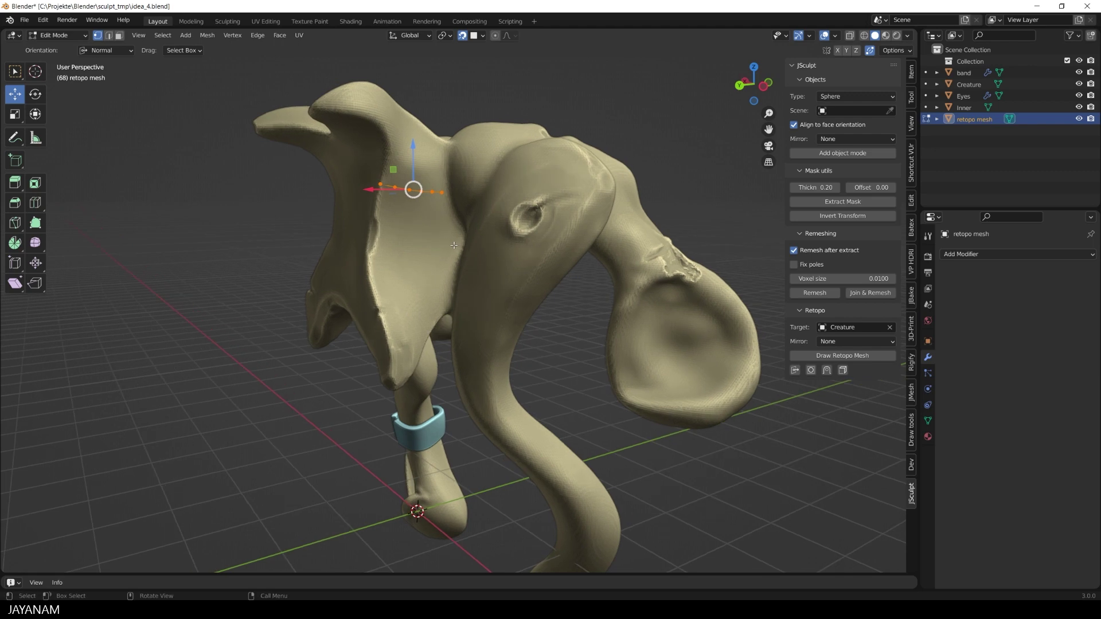
pyautogui.press('e')
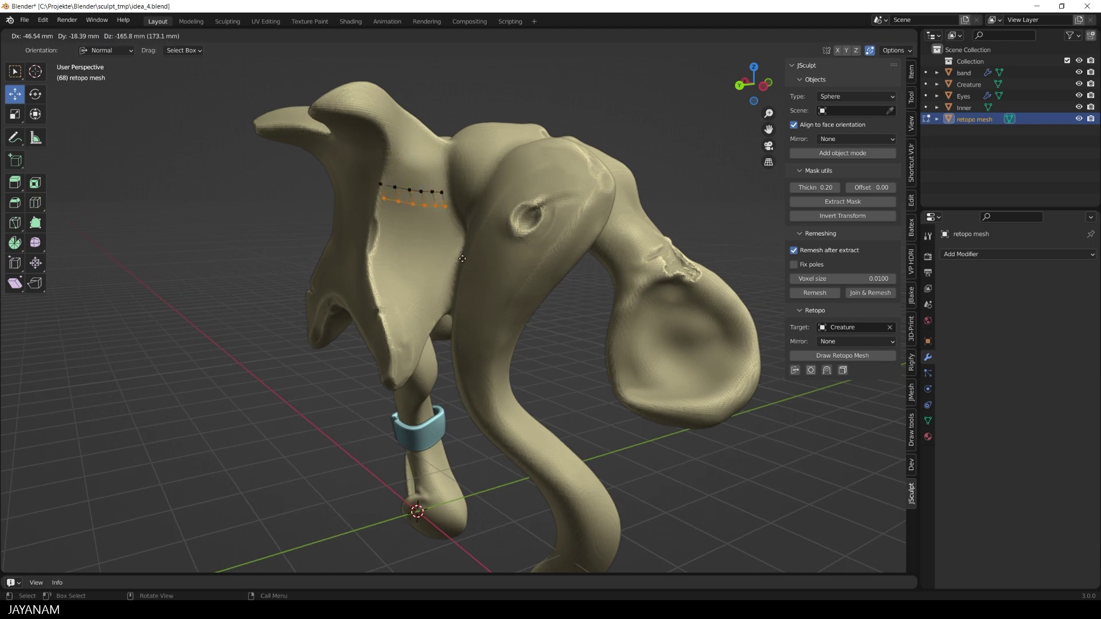
pyautogui.click(462, 259)
pyautogui.press('s')
pyautogui.click(481, 261)
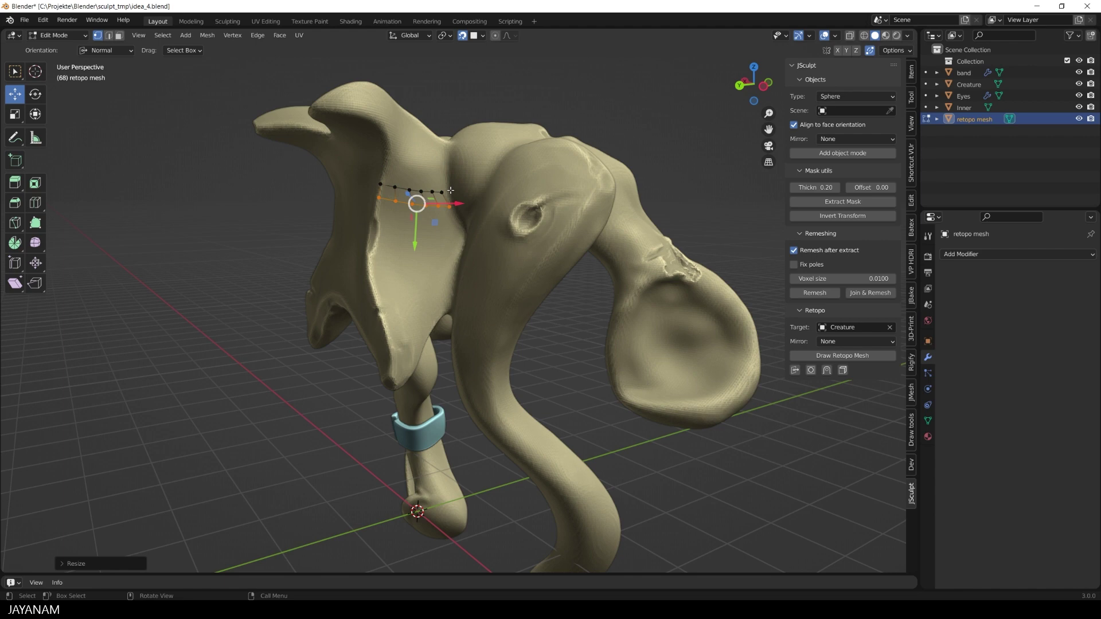
# - Shrinkwrap the whole retopo strip onto the Creature with a 28 mm offset, keeping the modifier unapplied
pyautogui.click(794, 371)
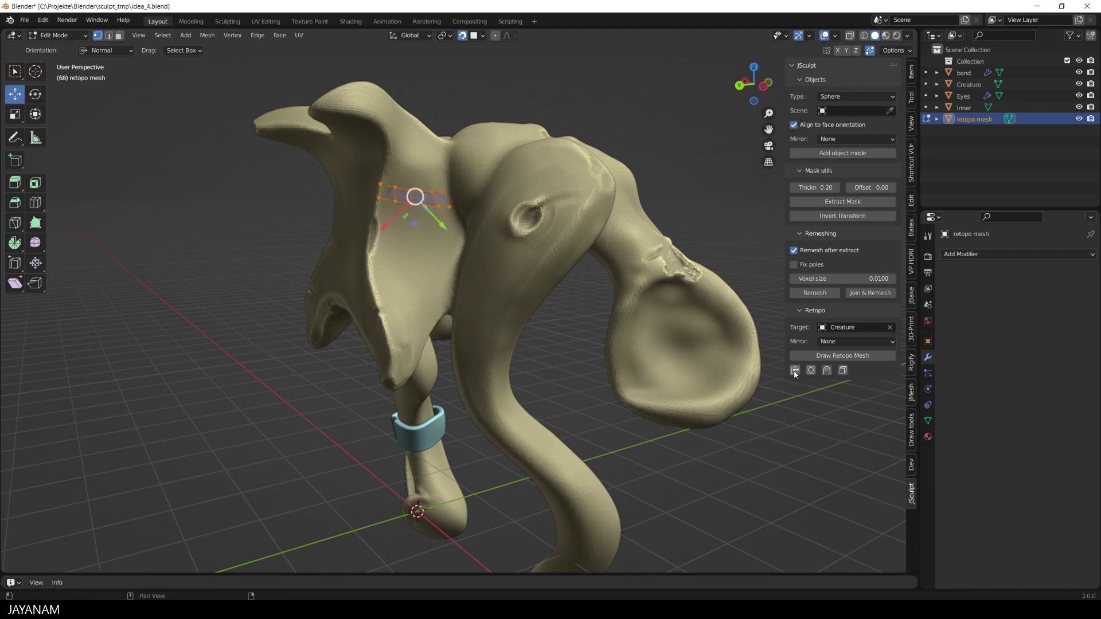
pyautogui.click(826, 371)
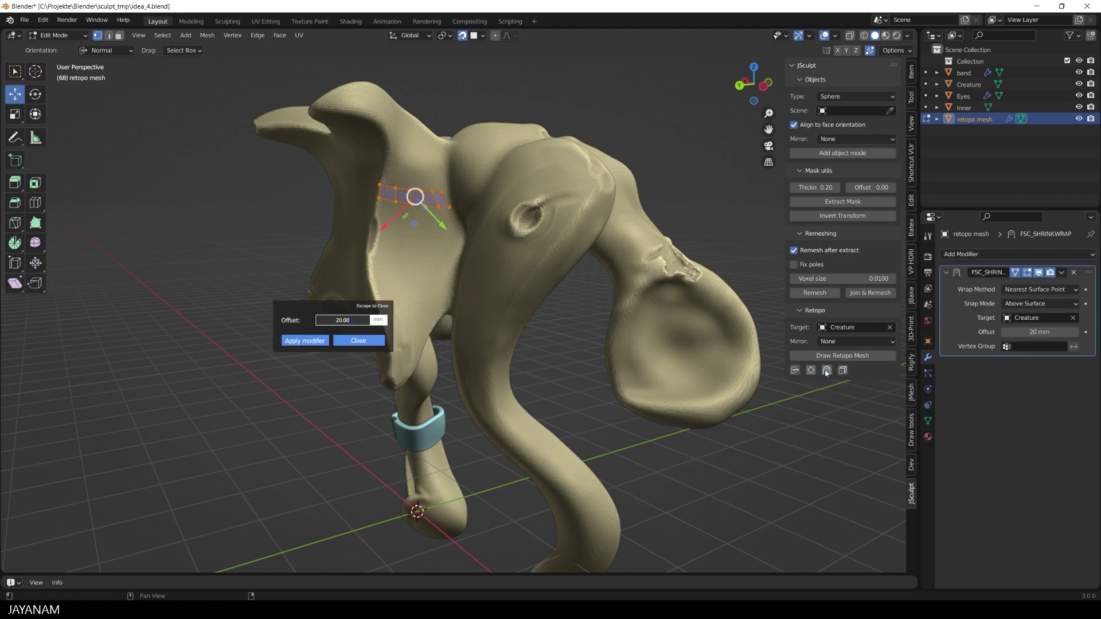
pyautogui.moveTo(369, 305); pyautogui.dragTo(475, 269, button='middle')
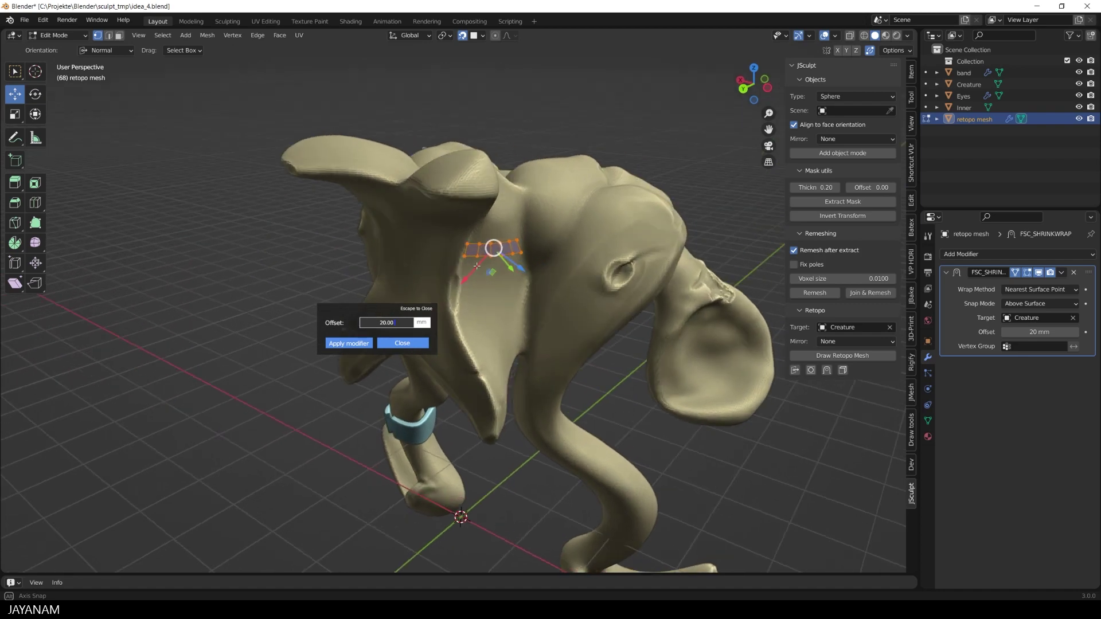
pyautogui.moveTo(389, 325)
pyautogui.mouseDown()
pyautogui.moveTo(412, 324)
pyautogui.moveTo(397, 328)
pyautogui.mouseUp()
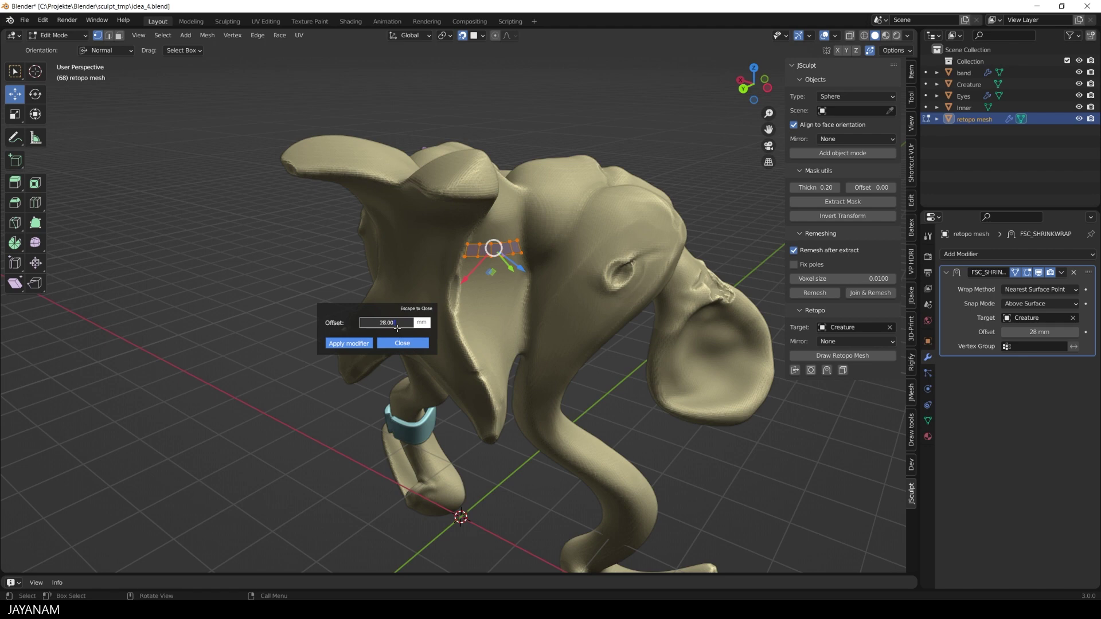
pyautogui.click(402, 342)
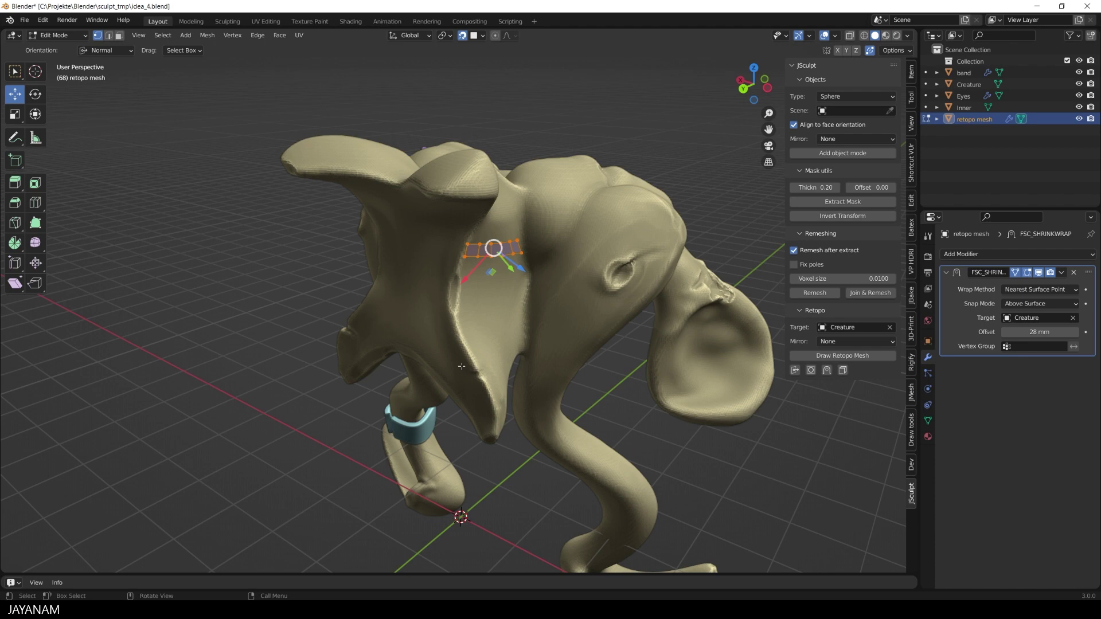
# - Extrude the strip's lower edge down by one face row and widen it to match the hollow
pyautogui.scroll(3, 555, 337)
pyautogui.press('e')
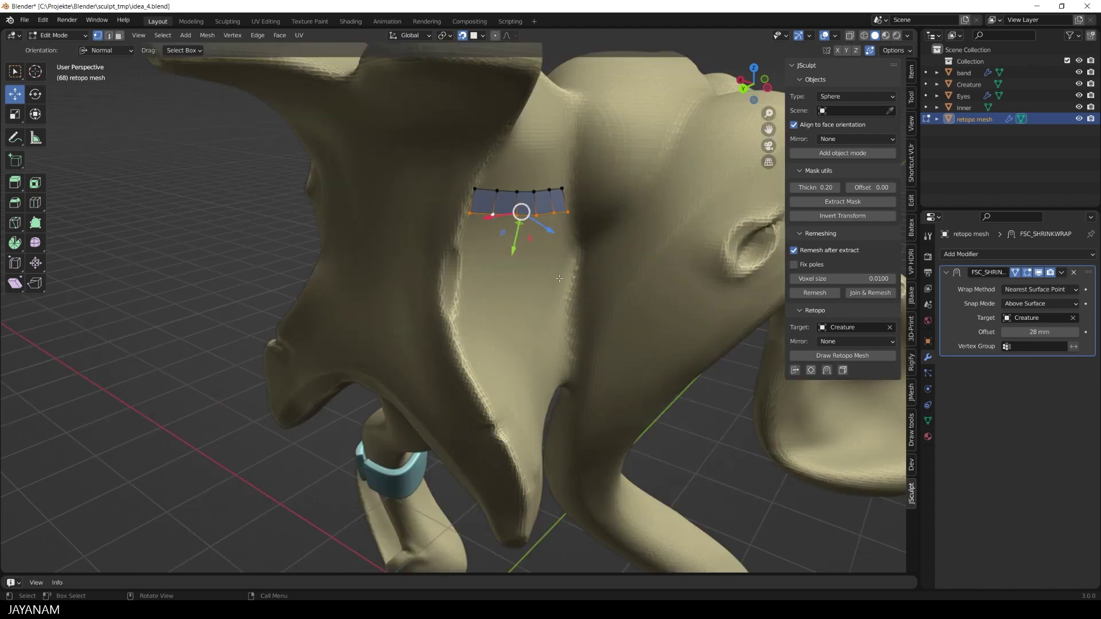
pyautogui.click(572, 306)
pyautogui.press('s')
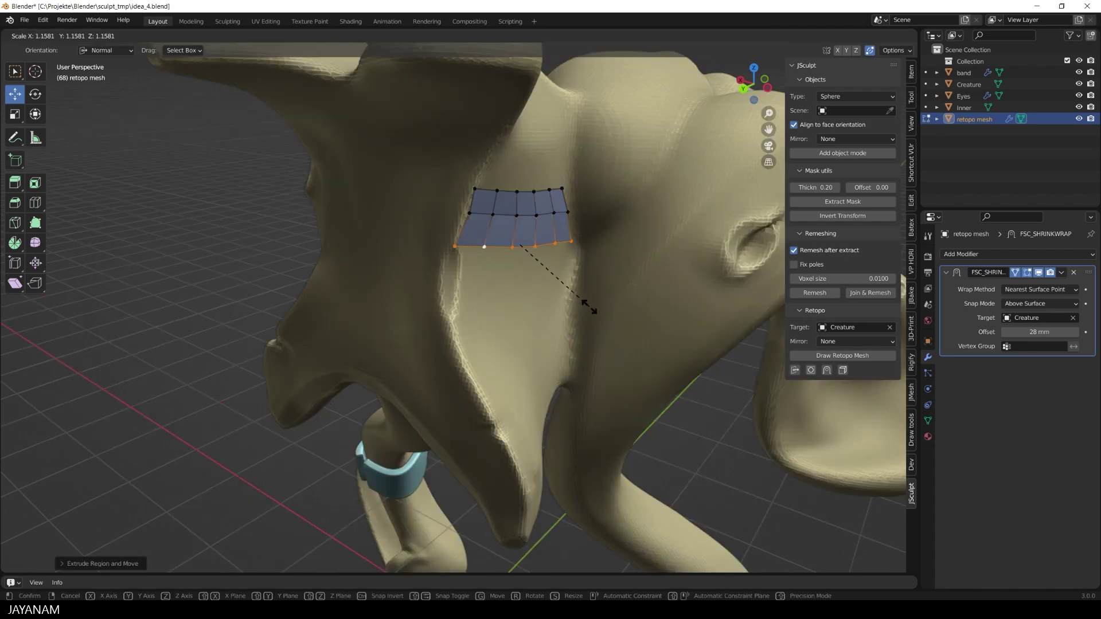
pyautogui.click(582, 301)
# - Extrude a tall third face row from the patch's lower edge and scale its end to fit the hollow
pyautogui.moveTo(582, 301); pyautogui.dragTo(428, 278, button='middle')
pyautogui.press('g')
pyautogui.press('e')
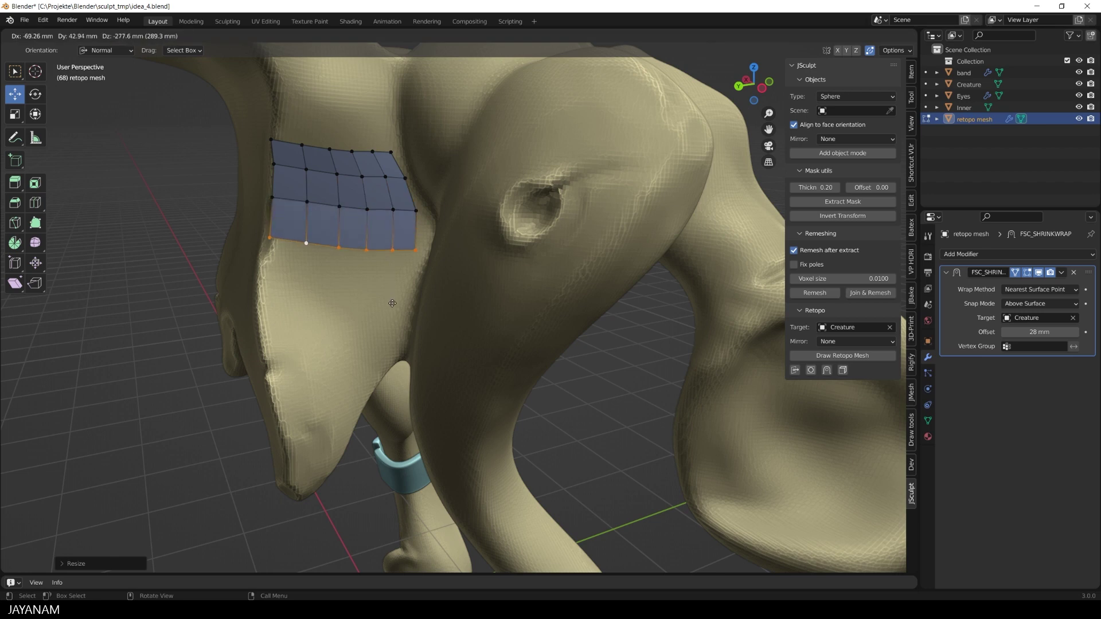
pyautogui.click(395, 328)
pyautogui.press('s')
pyautogui.click(396, 331)
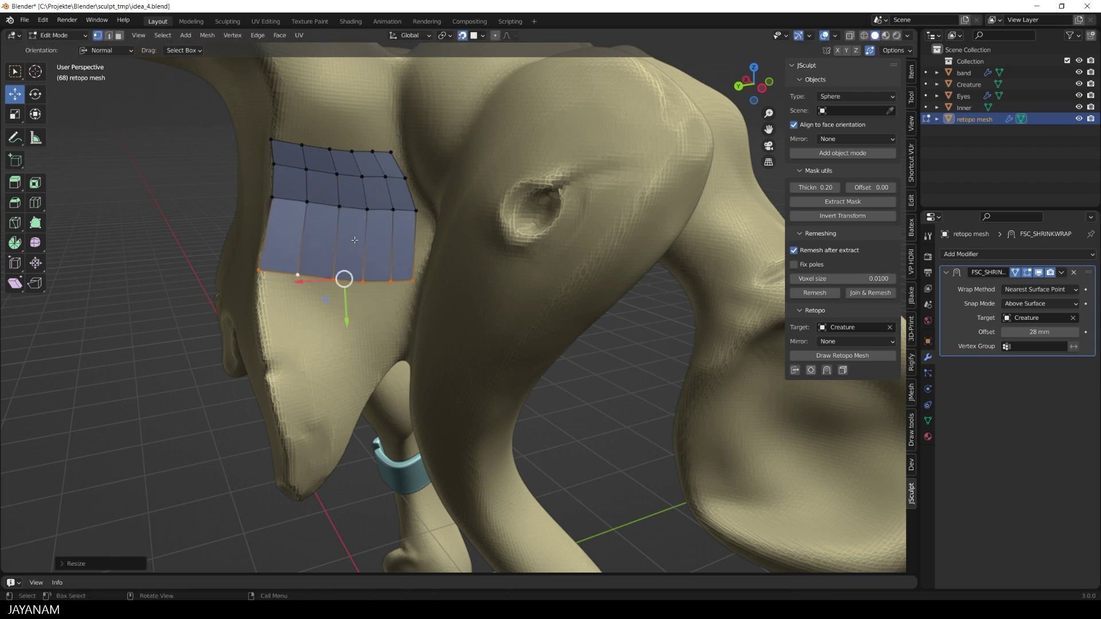
# - Add a centred horizontal loop cut through the tall bottom row of the patch
pyautogui.hotkey('ctrl', 'r')
pyautogui.click(345, 278)
pyautogui.rightClick(351, 281)
# - Extrude the patch's bottom edge loop down by one more face row and adjust its scale
pyautogui.keyDown('alt'); pyautogui.click(351, 281); pyautogui.keyUp('alt')
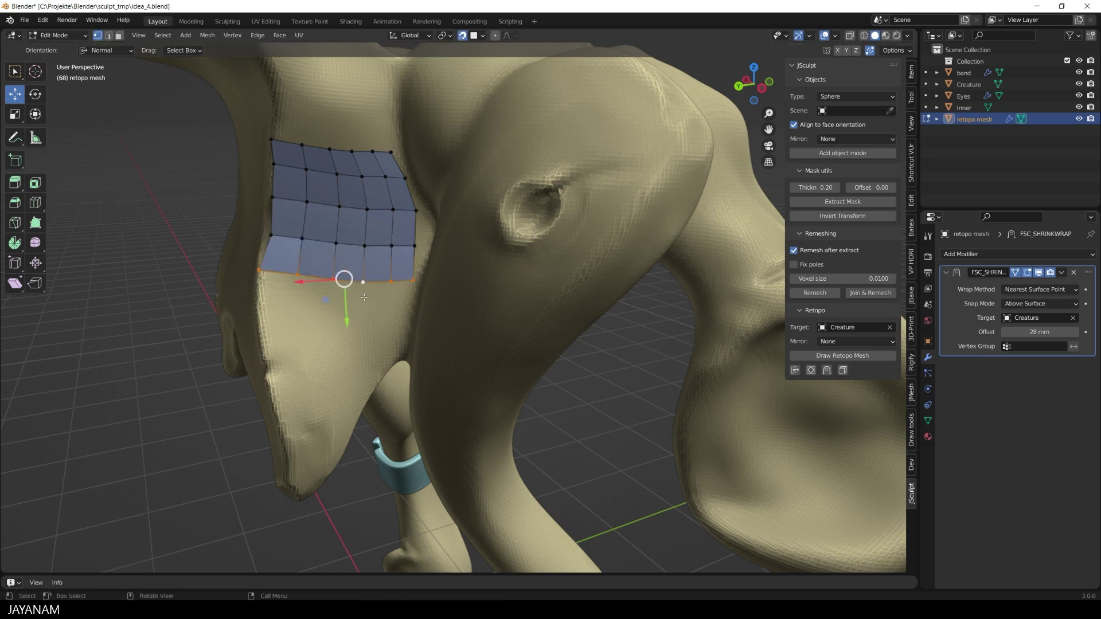
pyautogui.press('e')
pyautogui.click(364, 338)
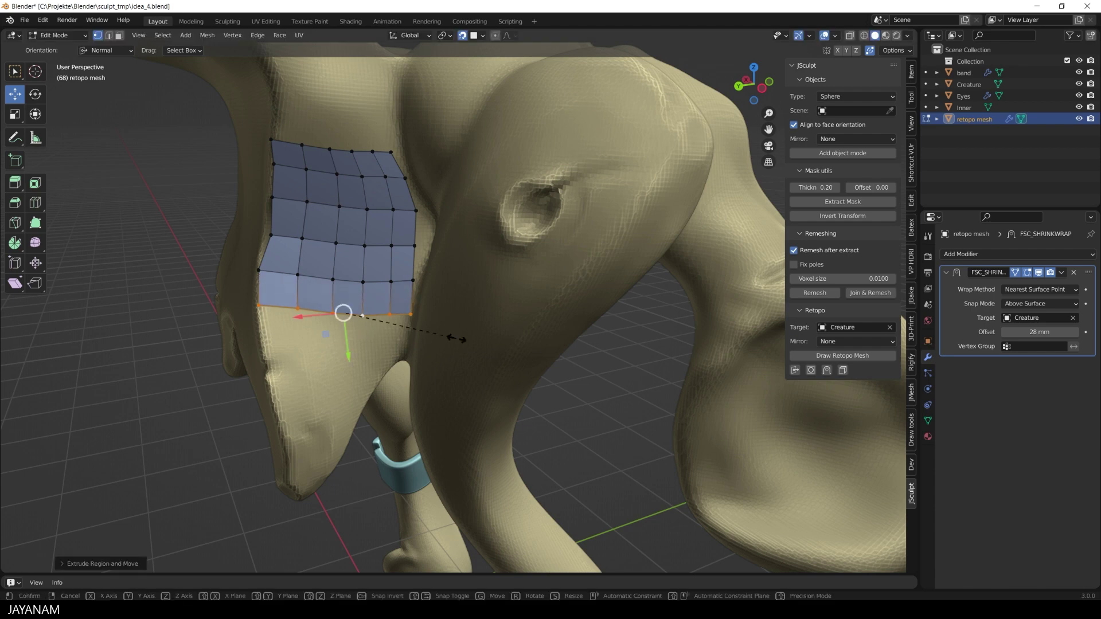
pyautogui.press('s')
pyautogui.click(456, 337)
# - Reposition three vertices on the patch's outer border to straighten its outline, and return to Object Mode
pyautogui.click(273, 234)
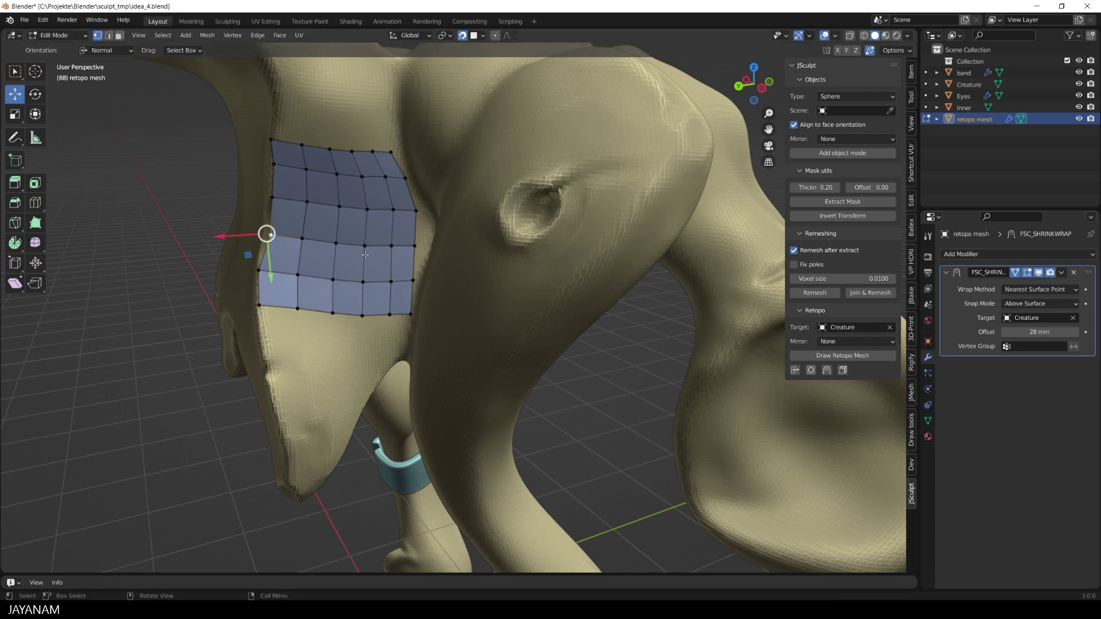
pyautogui.press('g')
pyautogui.click(269, 233)
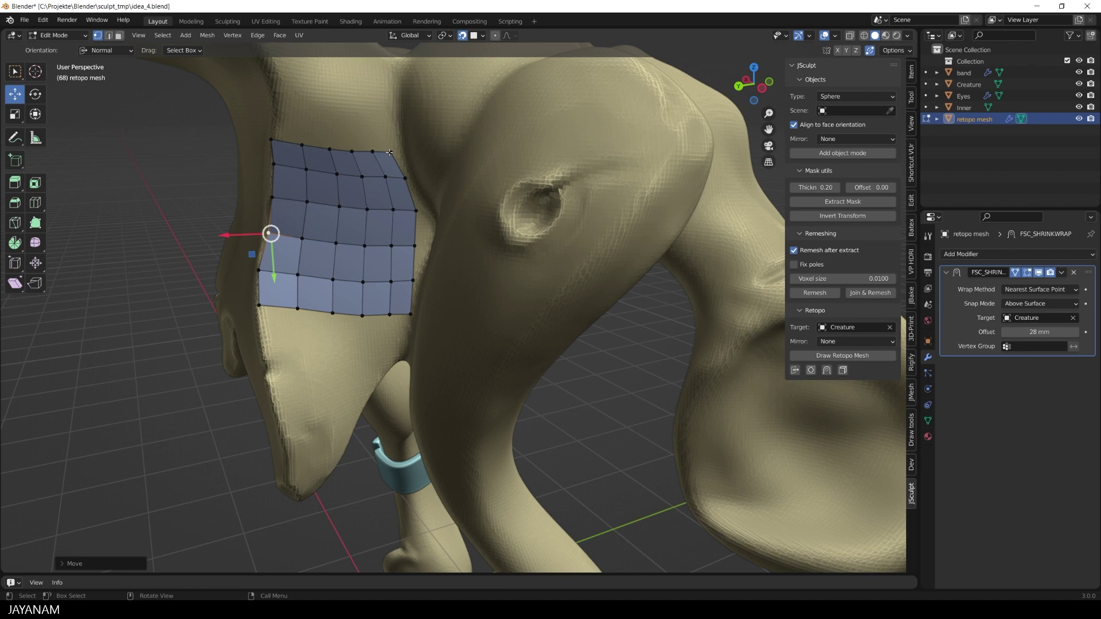
pyautogui.click(272, 140)
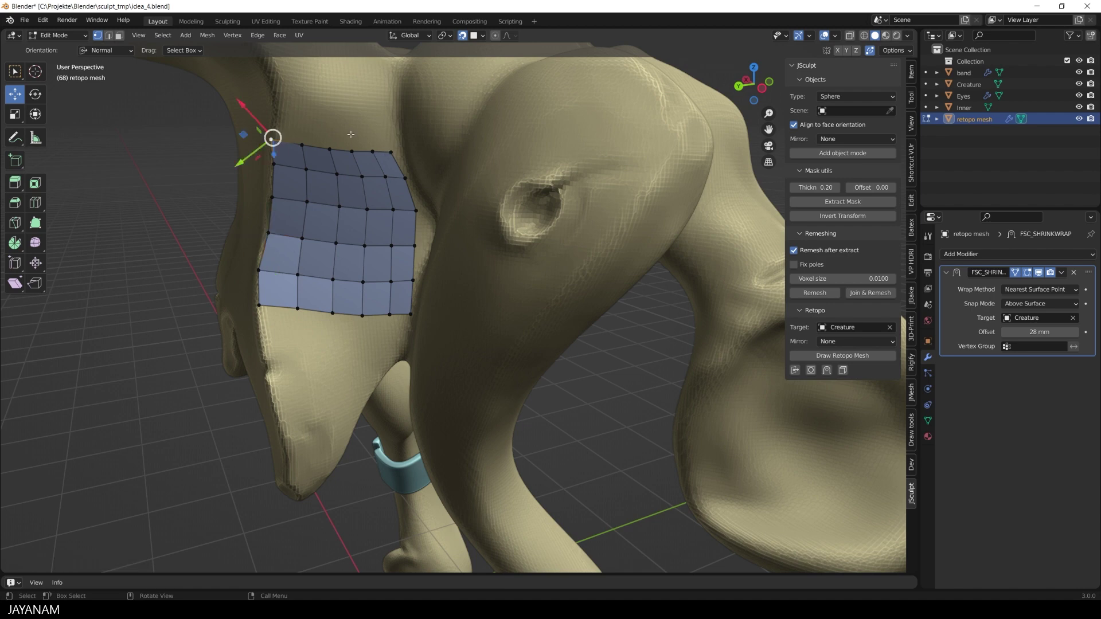
pyautogui.press('g')
pyautogui.click(353, 135)
pyautogui.click(274, 164)
pyautogui.press('g')
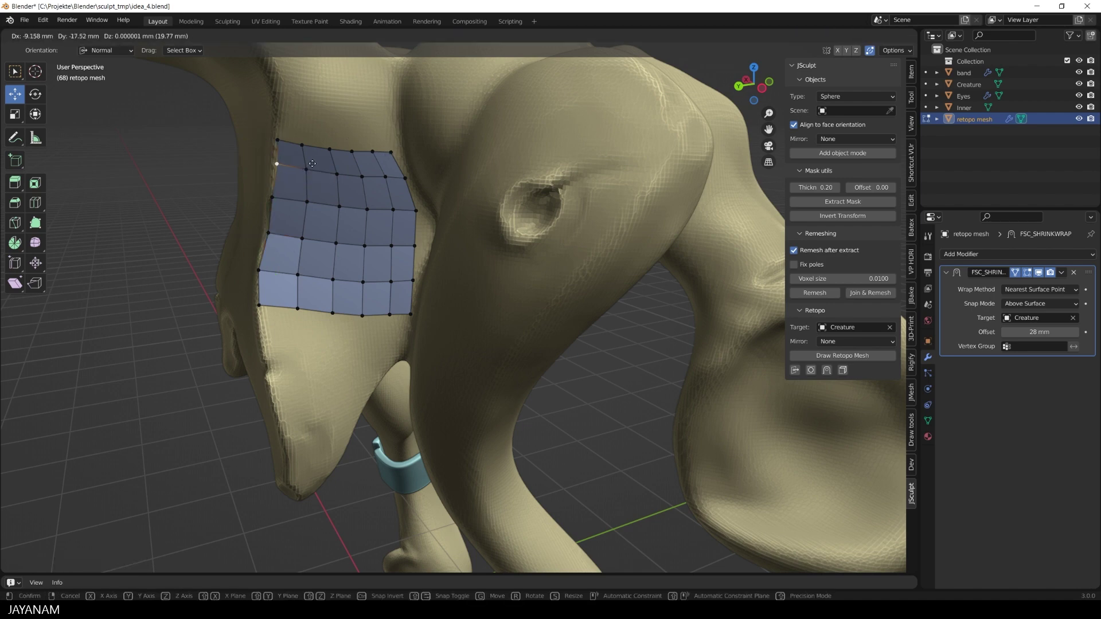
pyautogui.click(310, 164)
pyautogui.press('Tab')
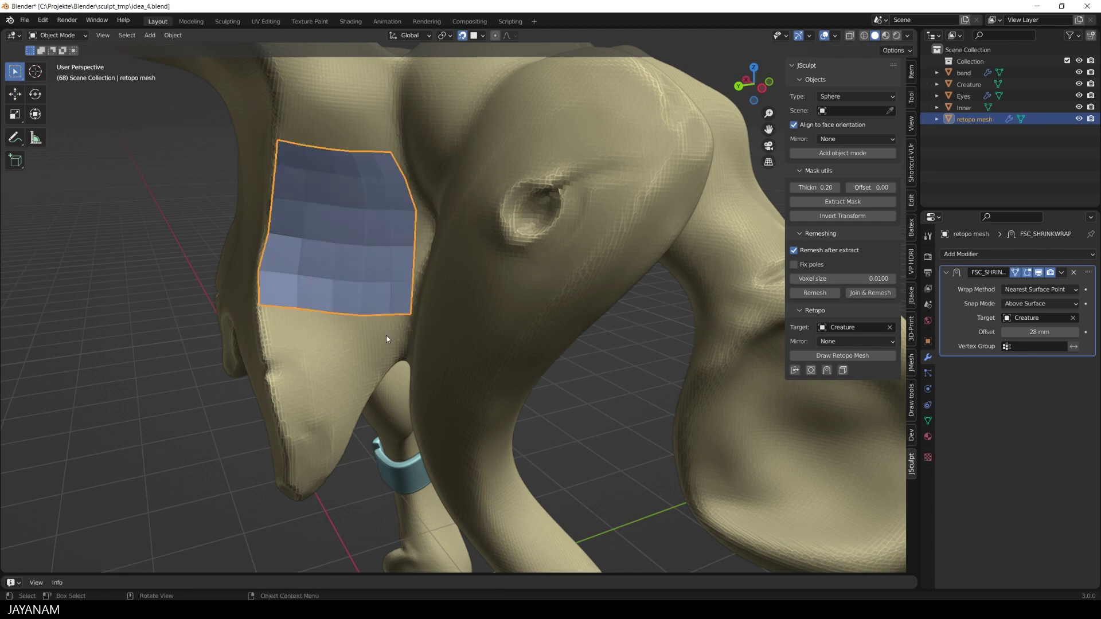
# - Solidify the retopo patch with a thickness of -72 mm, keeping the modifier unapplied
pyautogui.scroll(-4, 390, 335)
pyautogui.moveTo(399, 335); pyautogui.dragTo(598, 367, button='middle')
pyautogui.scroll(2, 605, 370)
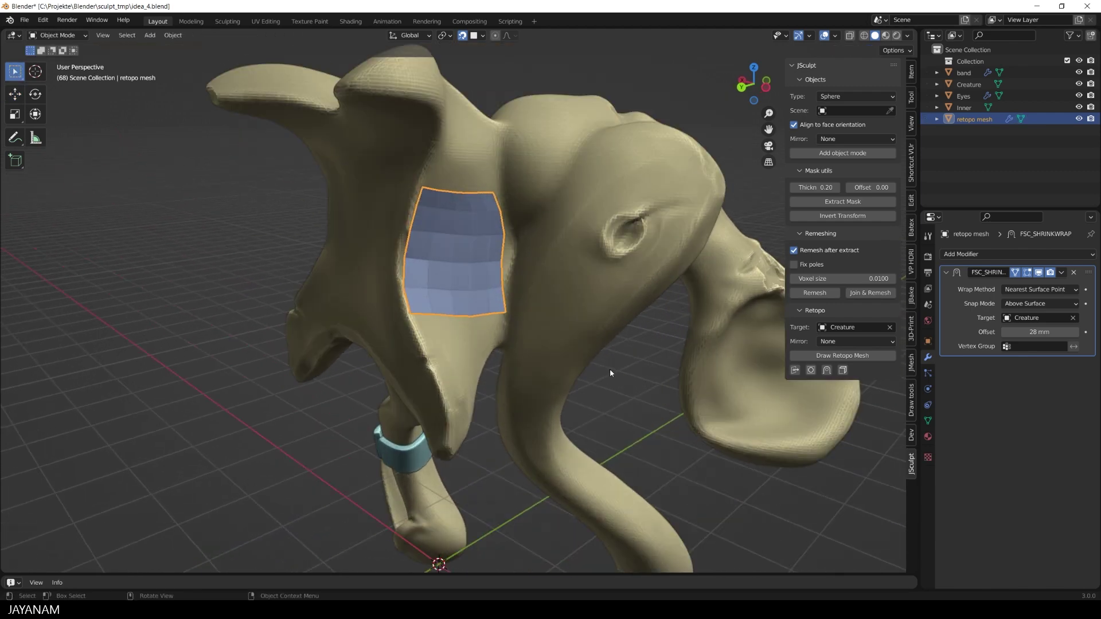
pyautogui.click(842, 371)
pyautogui.moveTo(587, 350); pyautogui.dragTo(610, 350, button='middle')
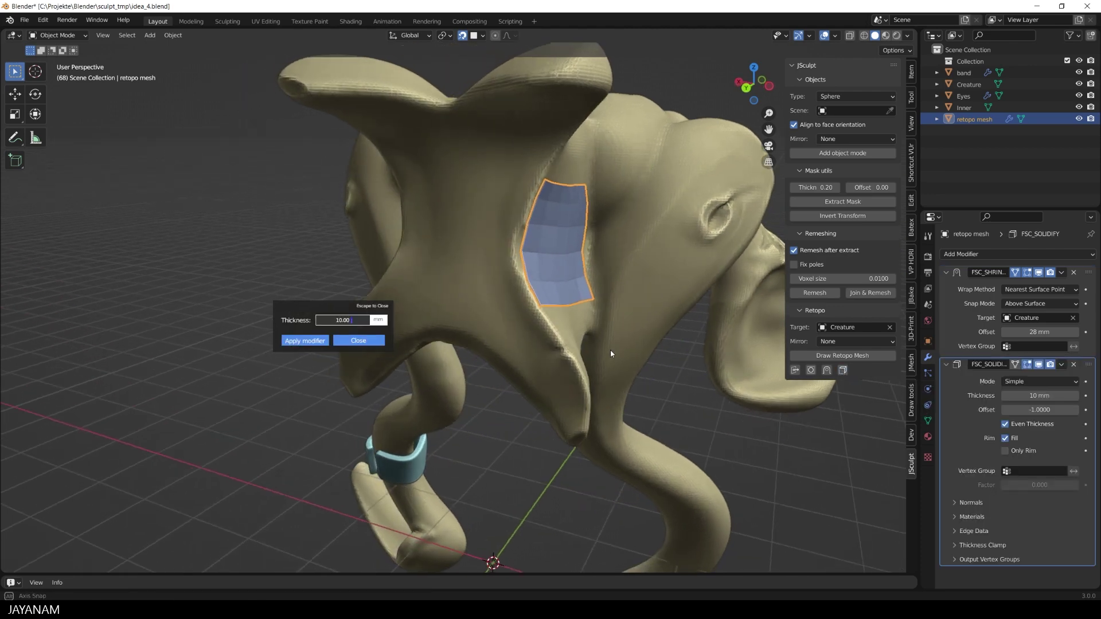
pyautogui.moveTo(343, 323); pyautogui.dragTo(294, 328)
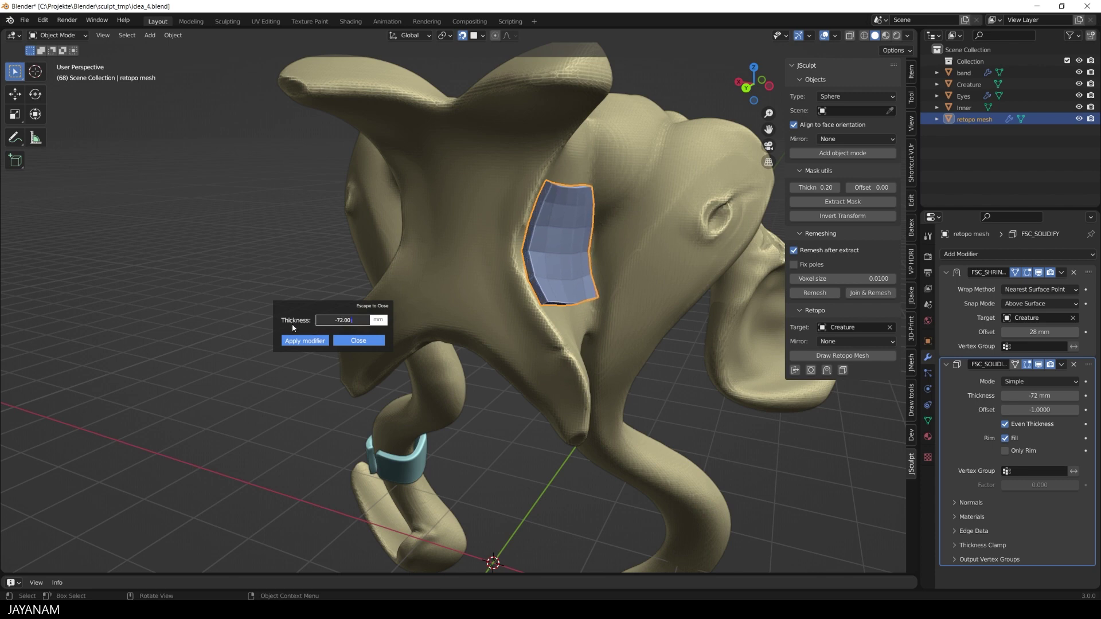
pyautogui.click(359, 342)
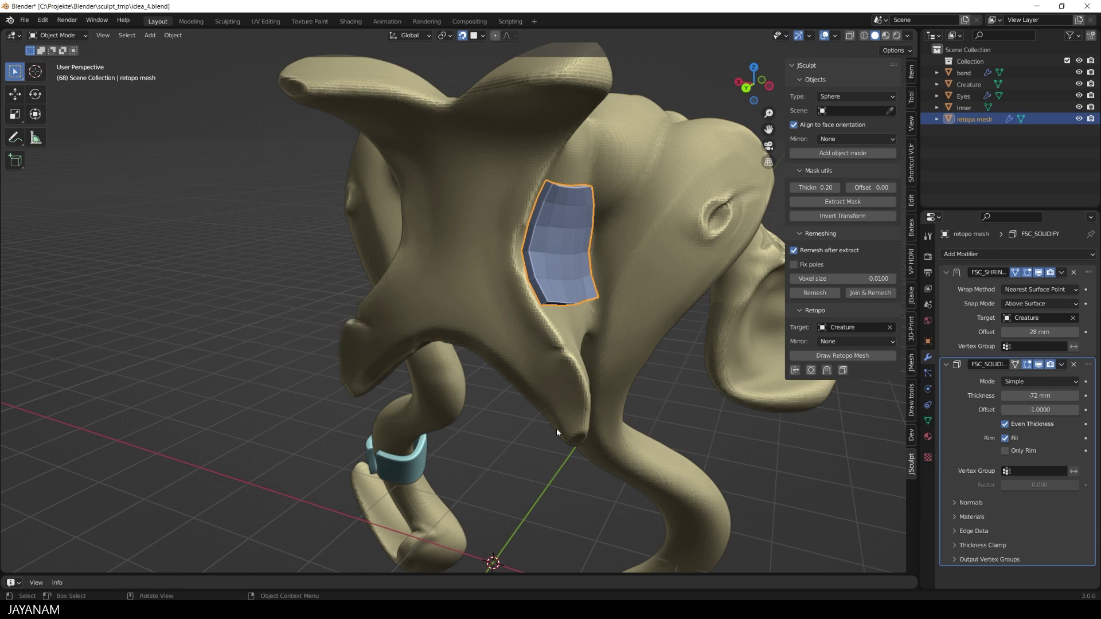
# - Bevel the solidified panel with 3 segments and a width of 0.007
pyautogui.moveTo(598, 371); pyautogui.dragTo(554, 374, button='middle')
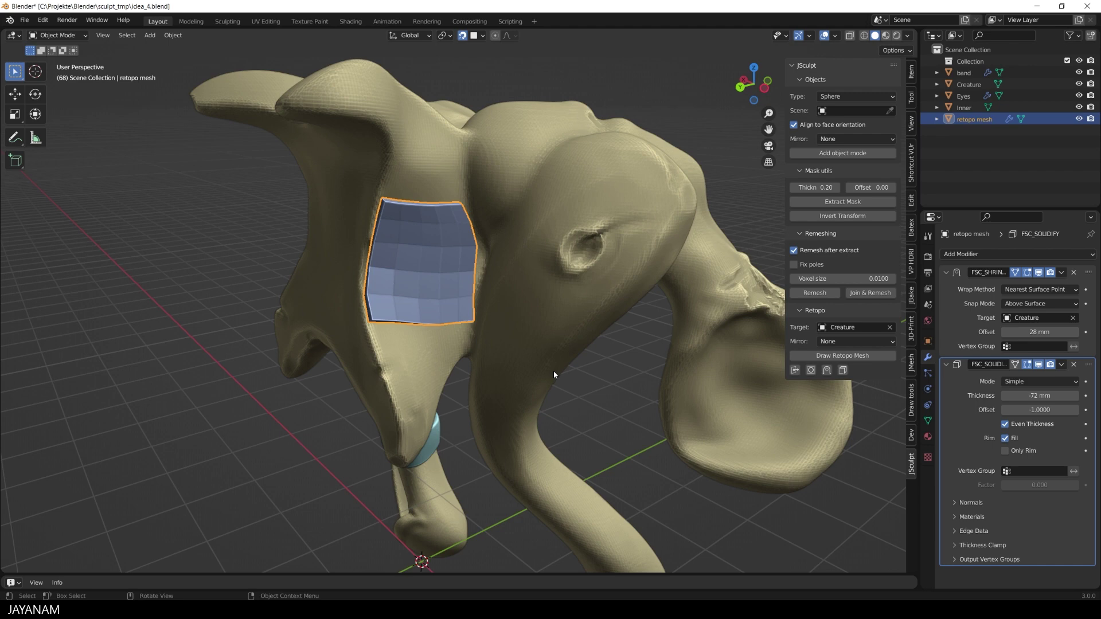
pyautogui.click(912, 363)
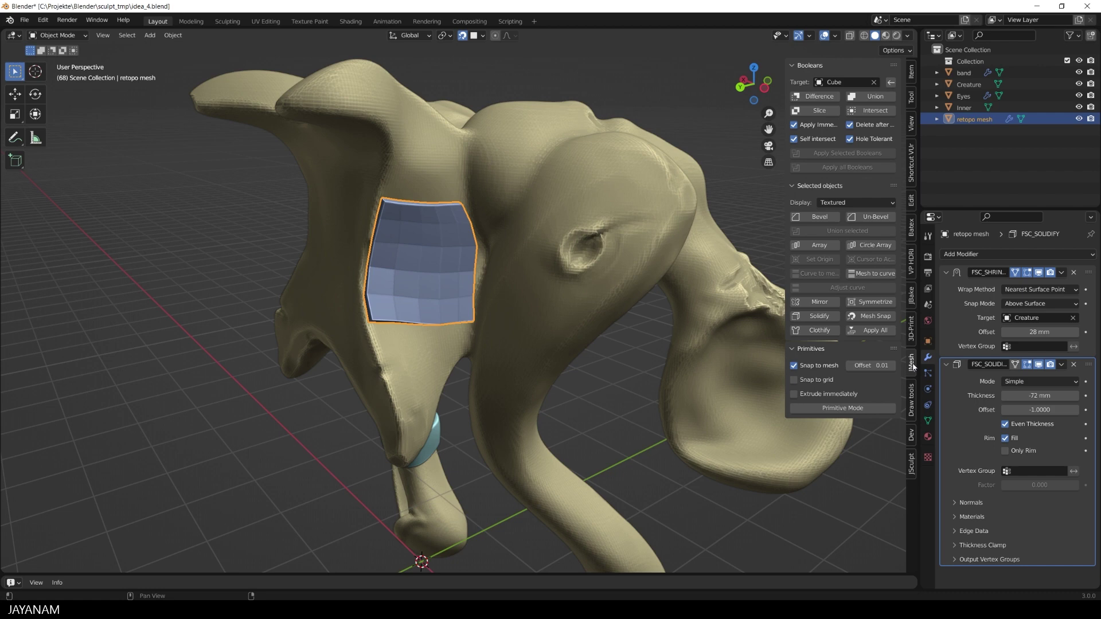
pyautogui.click(830, 218)
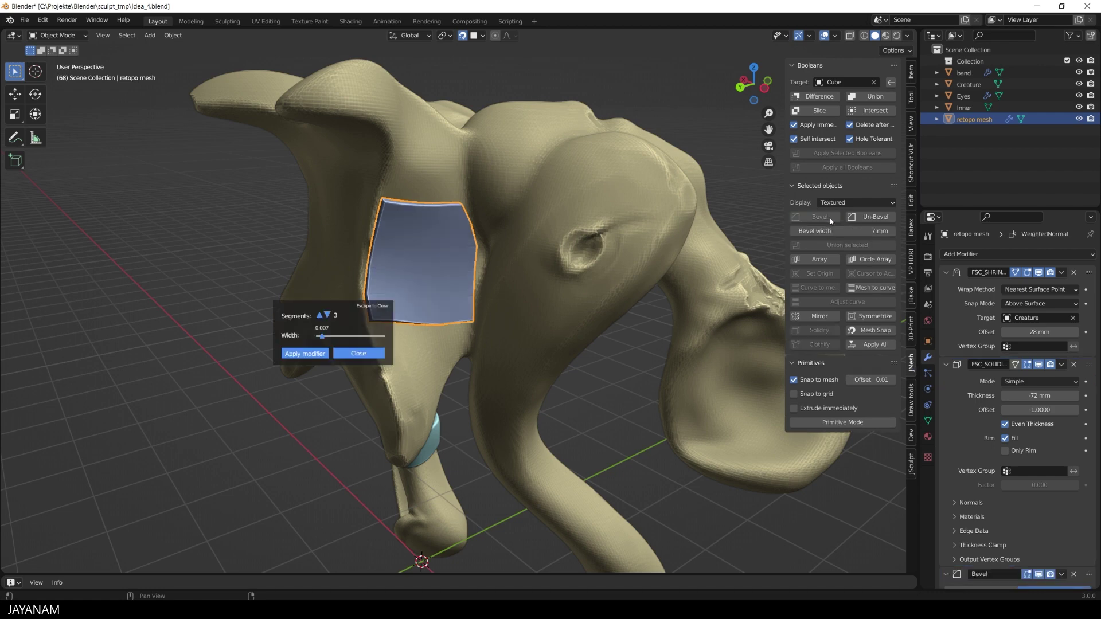
pyautogui.moveTo(490, 372)
pyautogui.mouseDown(button='middle')
pyautogui.moveTo(516, 373)
pyautogui.moveTo(484, 368)
pyautogui.mouseUp(button='middle')
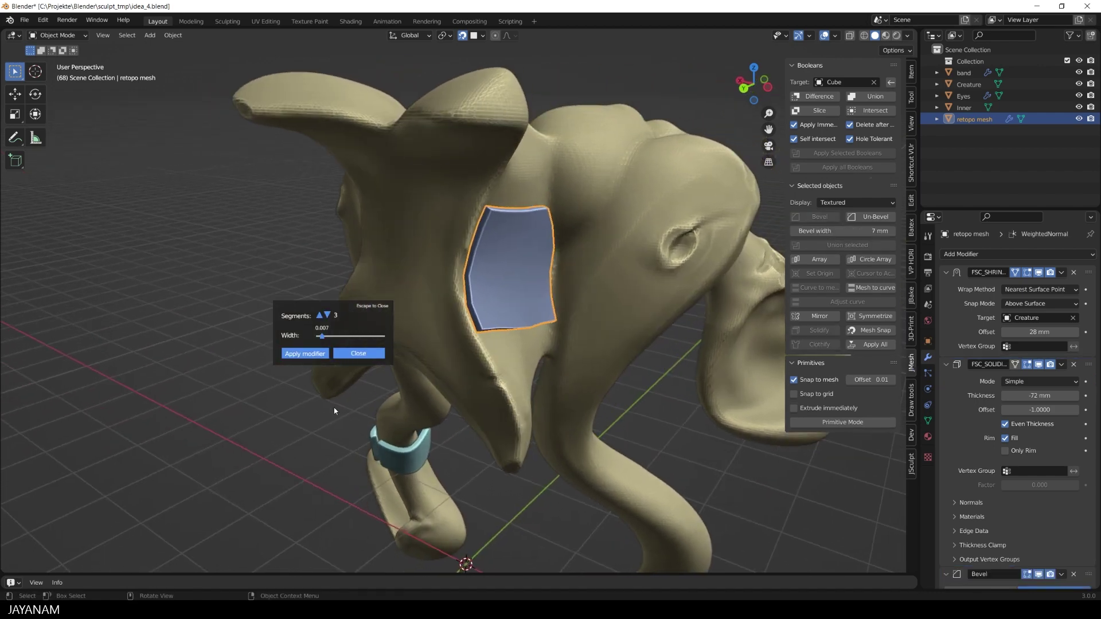
pyautogui.click(355, 354)
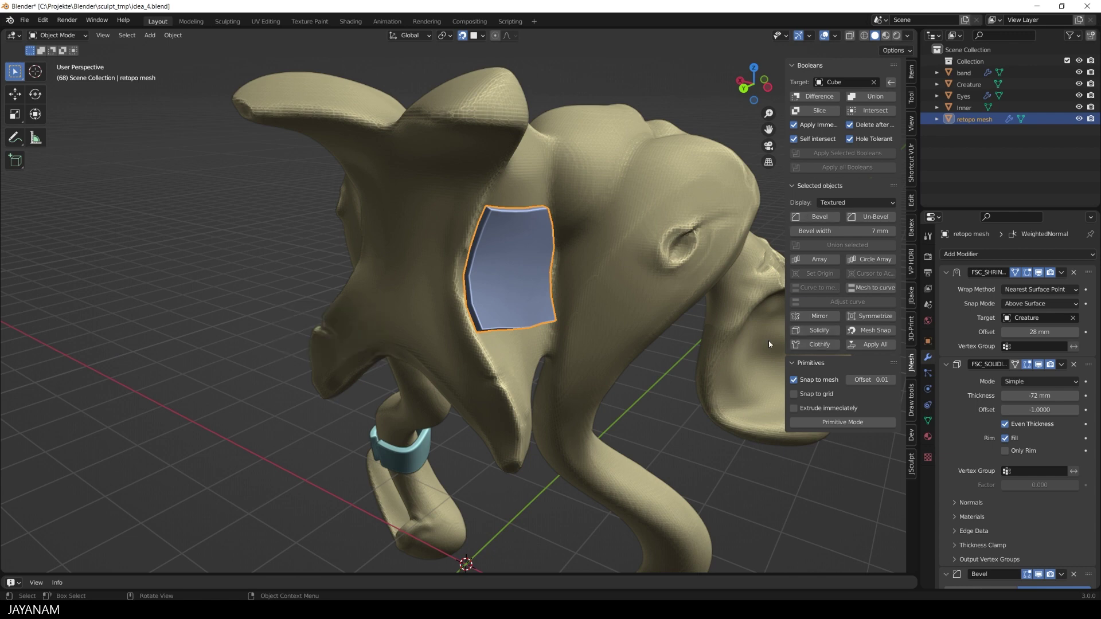
# - Mirror the panel across the X axis to the other side of the creature
pyautogui.click(819, 316)
pyautogui.moveTo(519, 345)
pyautogui.mouseDown(button='middle')
pyautogui.moveTo(627, 350)
pyautogui.moveTo(519, 347)
pyautogui.mouseUp(button='middle')
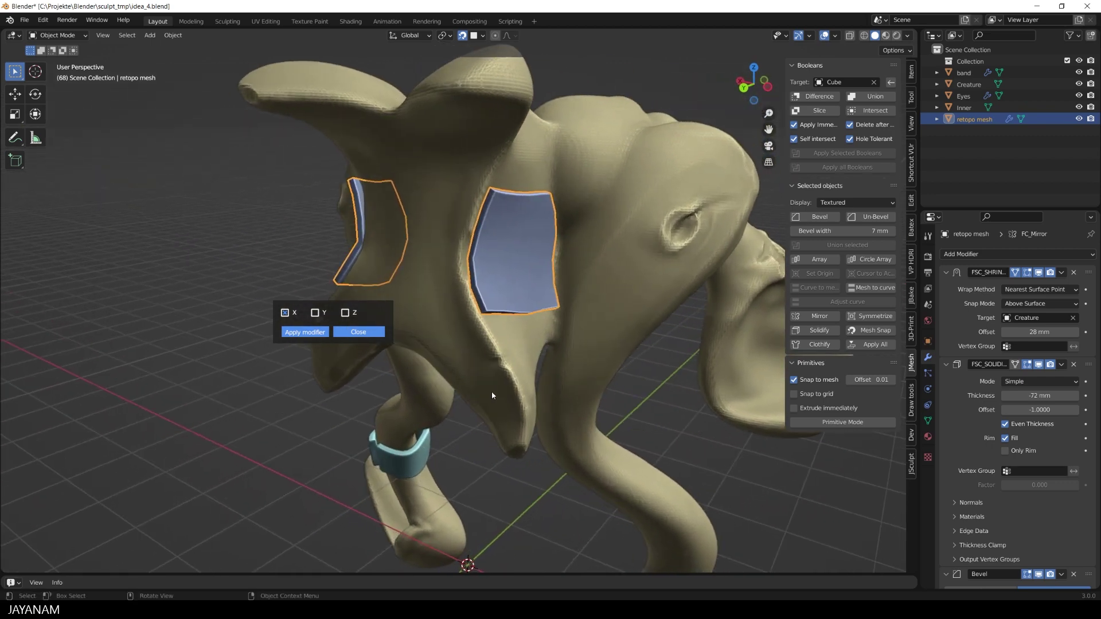
pyautogui.click(348, 335)
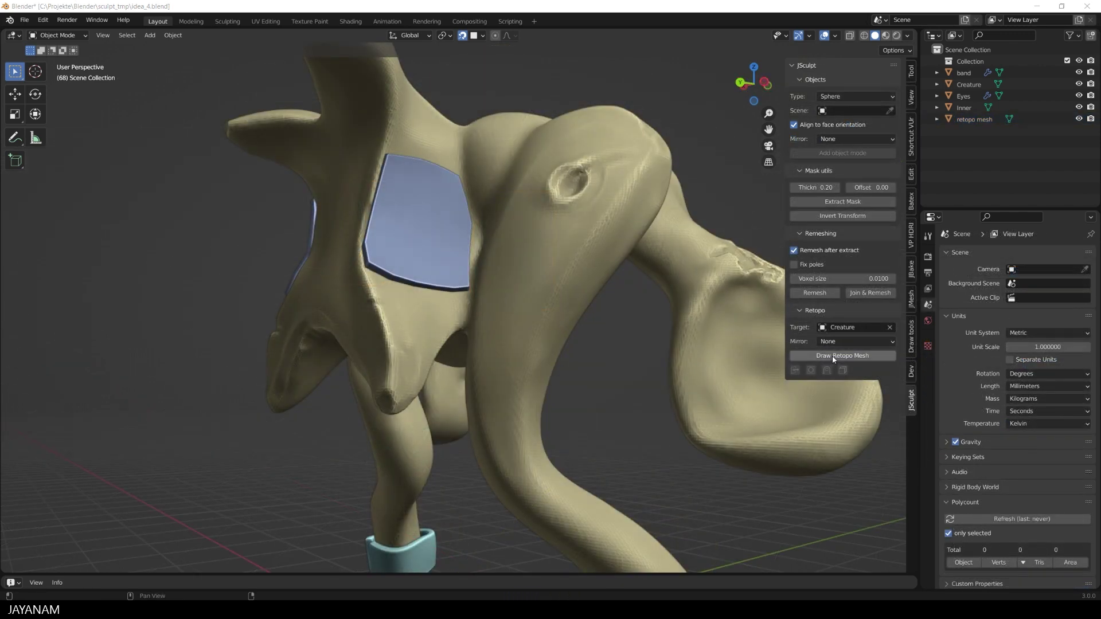
# - Draw a small four-point retopo patch on the creature's upper leg and shrinkwrap it to Creature with a 20 mm offset, unapplied
pyautogui.click(843, 355)
pyautogui.press('ctrl')
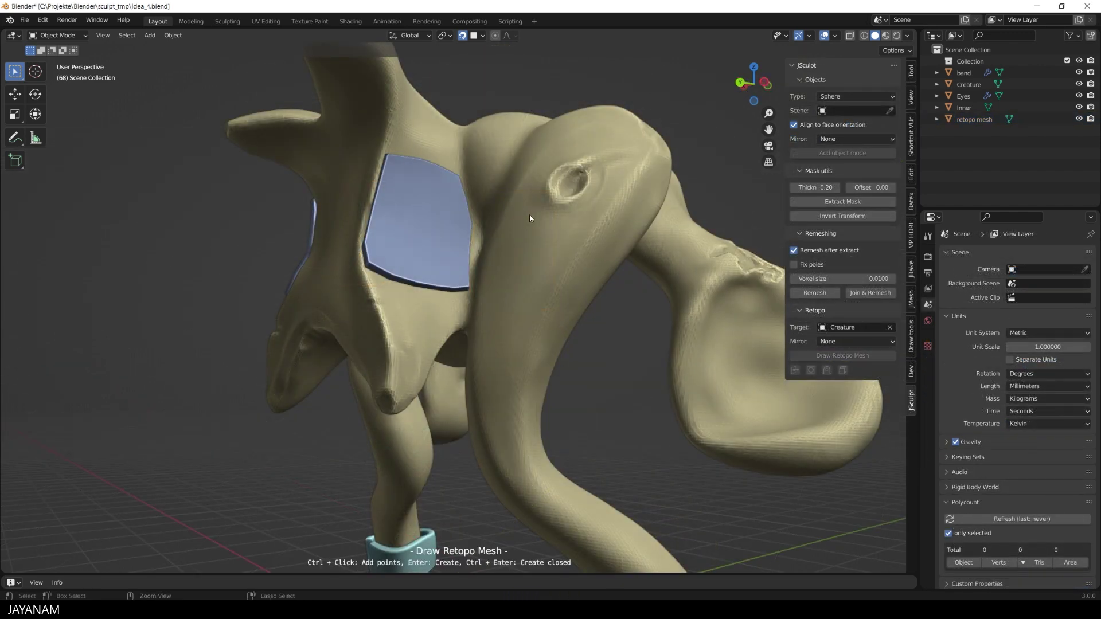
pyautogui.keyDown('ctrl'); pyautogui.click(554, 225); pyautogui.keyUp('ctrl')
pyautogui.keyDown('ctrl'); pyautogui.click(520, 232); pyautogui.keyUp('ctrl')
pyautogui.press('Return')
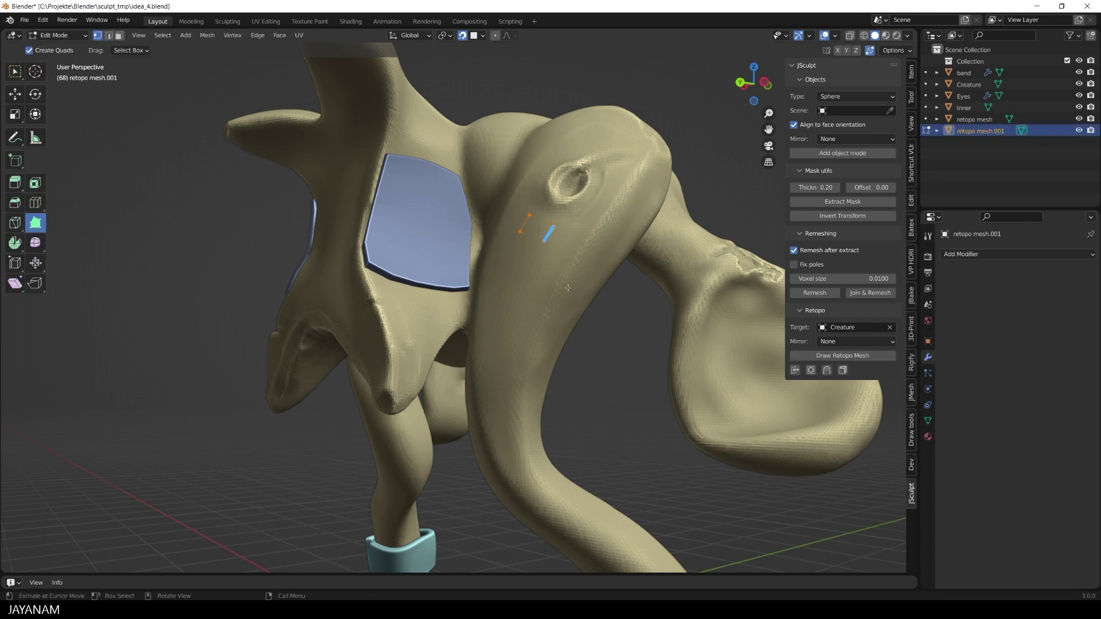
pyautogui.click(828, 371)
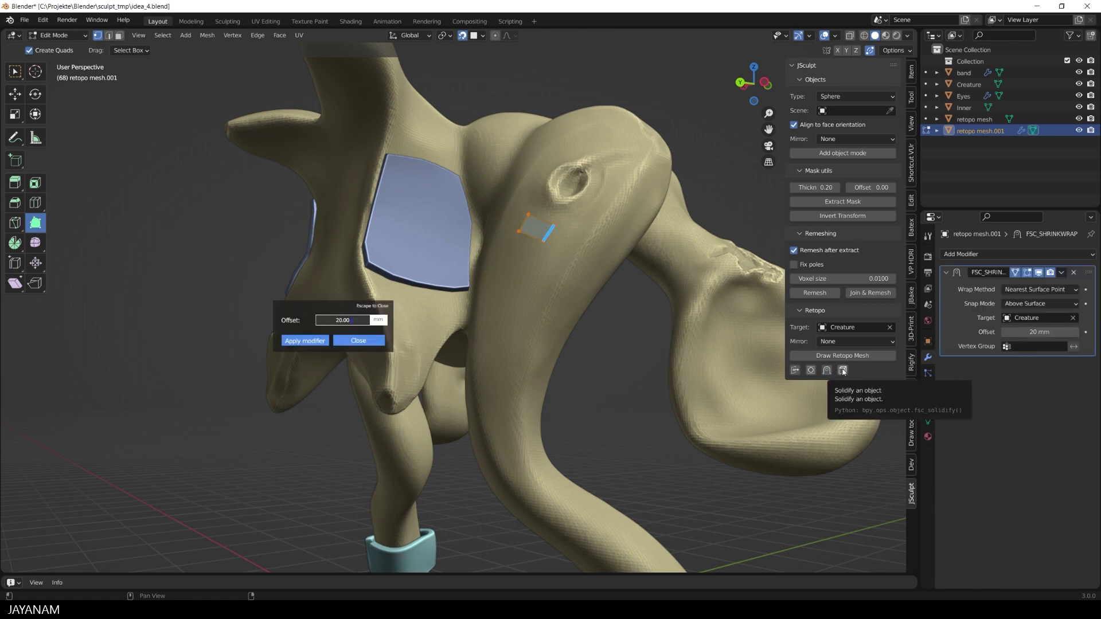
pyautogui.click(358, 341)
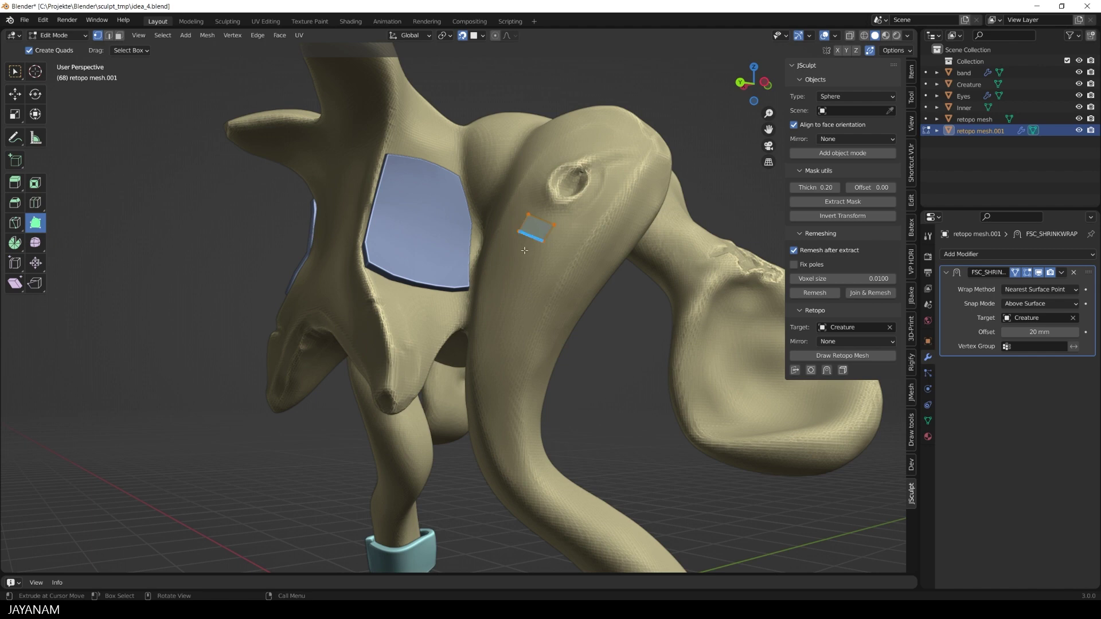
# - Extrude the patch's lower edge down the leg into a strip of four more quads, rotating the end edge to follow the curve
pyautogui.keyDown('ctrl'); pyautogui.moveTo(524, 251); pyautogui.dragTo(516, 266); pyautogui.keyUp('ctrl')
pyautogui.keyDown('ctrl'); pyautogui.moveTo(516, 266); pyautogui.dragTo(510, 291); pyautogui.keyUp('ctrl')
pyautogui.keyDown('ctrl'); pyautogui.moveTo(510, 291); pyautogui.dragTo(503, 317); pyautogui.keyUp('ctrl')
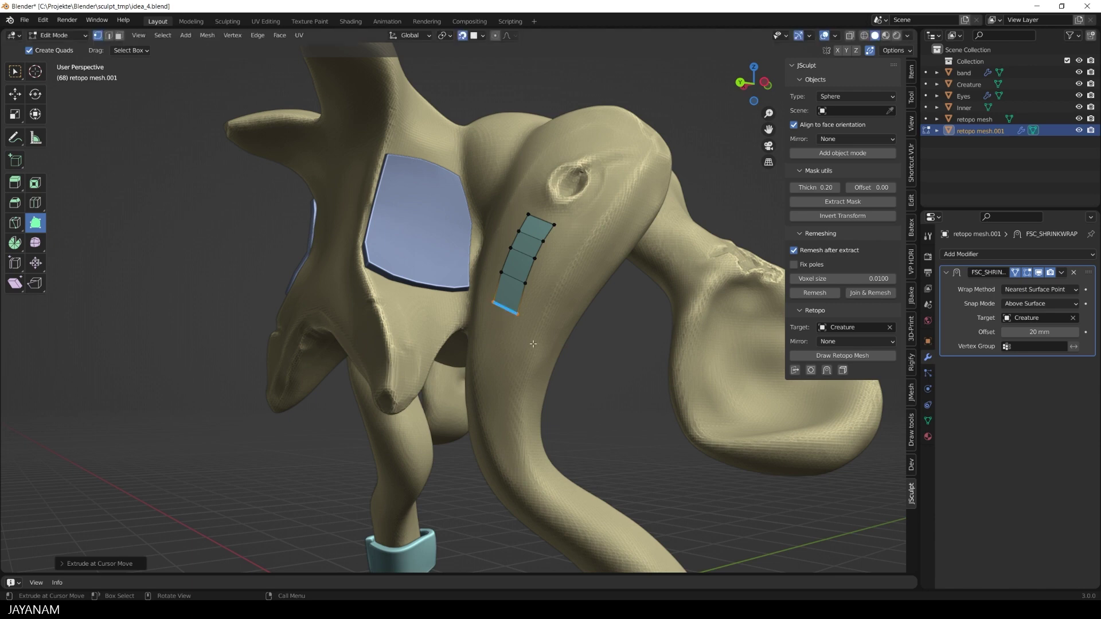
pyautogui.press('r')
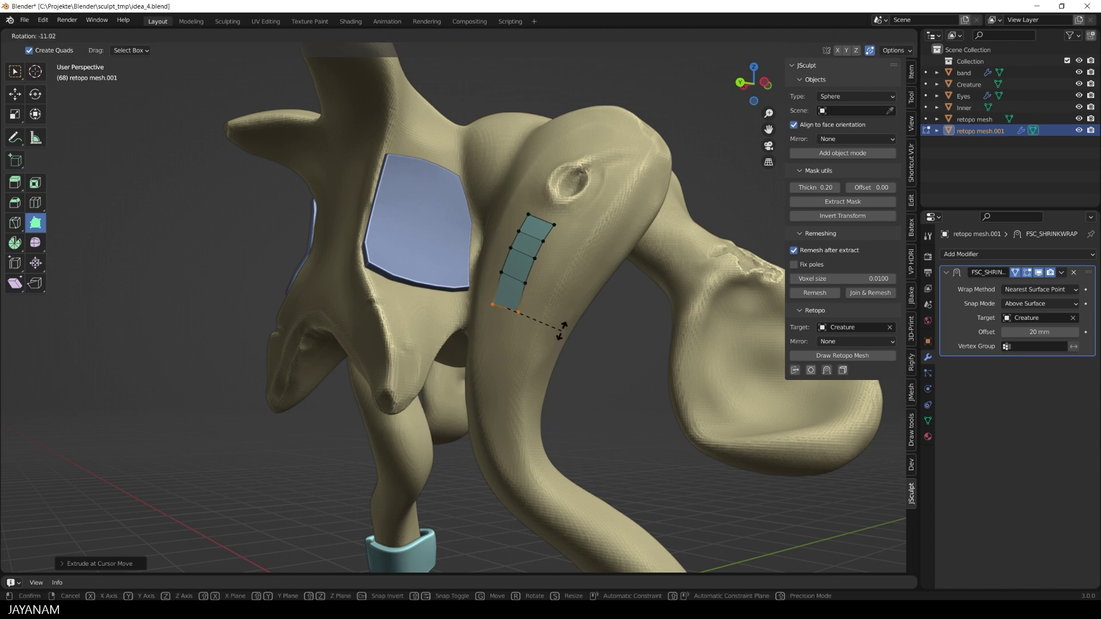
pyautogui.click(563, 330)
pyautogui.moveTo(500, 325); pyautogui.dragTo(497, 353)
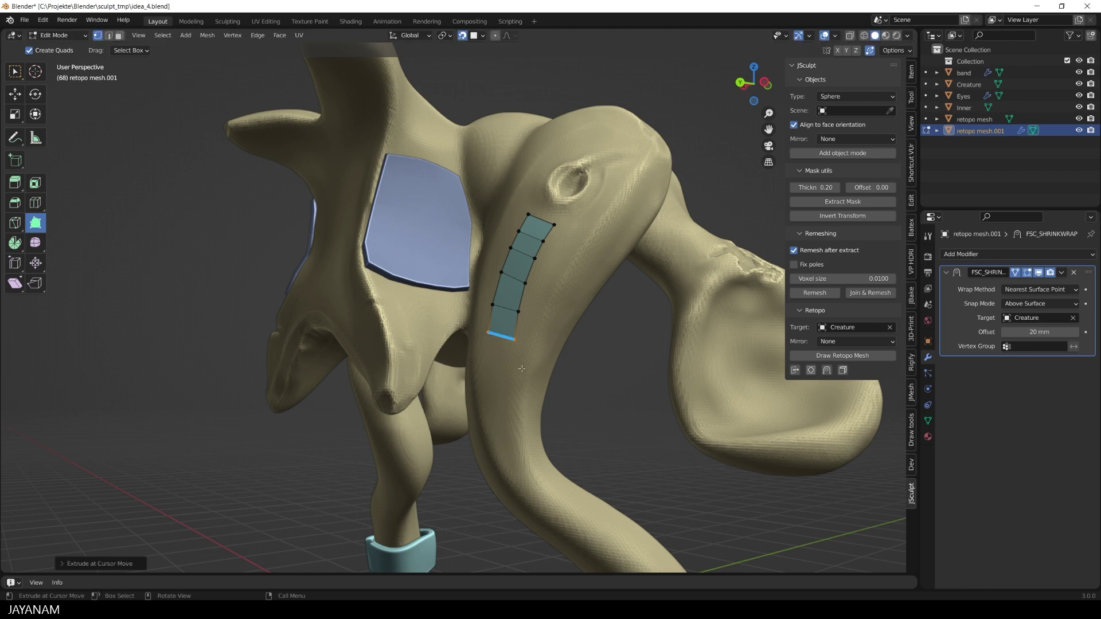
# - Extrude two more segments down the leg from the strip's lower end, rotating and scaling the end edge to taper it
pyautogui.press('e')
pyautogui.click(520, 398)
pyautogui.press('s')
pyautogui.click(588, 396)
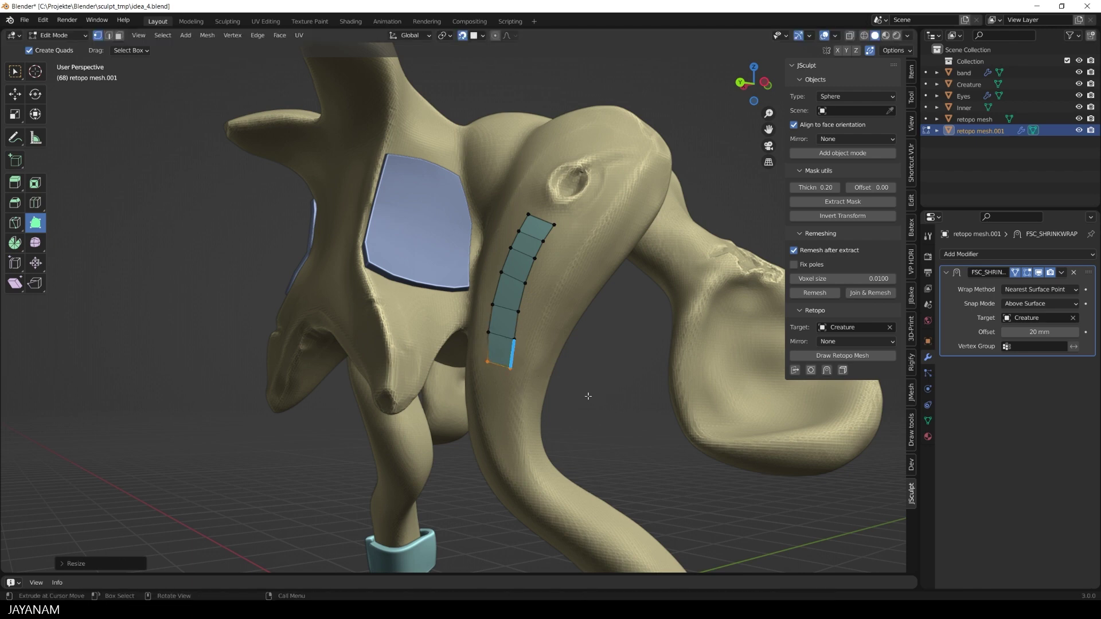
pyautogui.press('e')
pyautogui.click(587, 430)
pyautogui.press('r')
pyautogui.click(590, 397)
pyautogui.press('s')
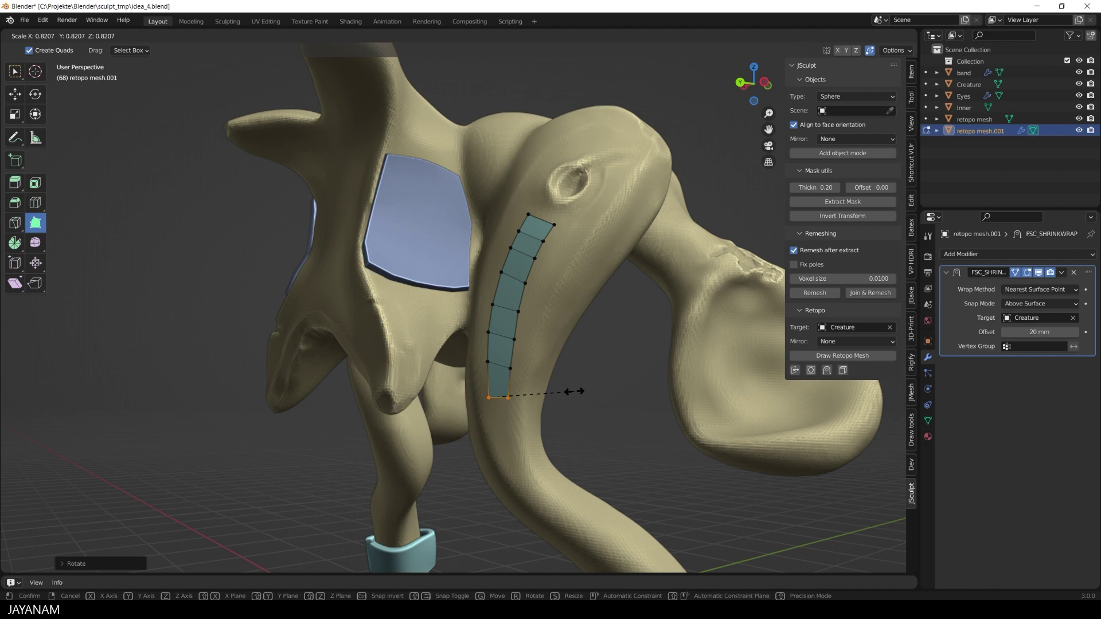
pyautogui.click(575, 391)
# - Pull the strip's long side edge outward in three places down the leg in Edit Mode
pyautogui.press('Tab')
pyautogui.press('Tab')
pyautogui.moveTo(554, 234); pyautogui.dragTo(528, 345)
pyautogui.keyDown('ctrl'); pyautogui.moveTo(515, 341); pyautogui.dragTo(523, 376); pyautogui.keyUp('ctrl')
pyautogui.keyDown('ctrl'); pyautogui.moveTo(510, 369); pyautogui.dragTo(518, 403); pyautogui.keyUp('ctrl')
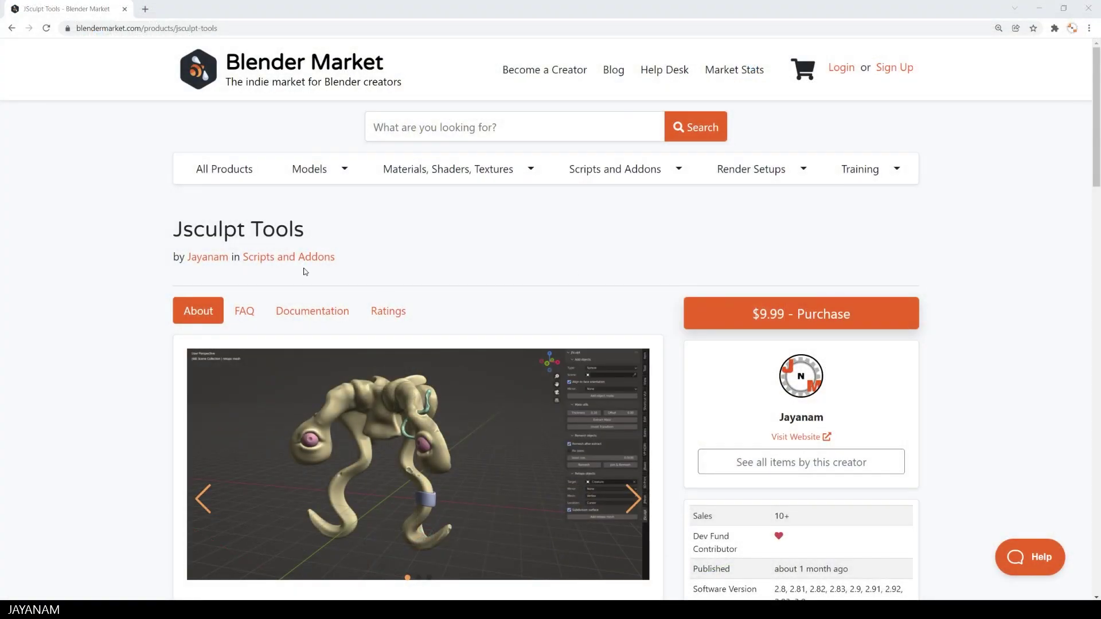
# - Switch to the browser's Jsculpt Tools page on Blender Market and look through the product's preview images
pyautogui.hotkey('ctrl', 'l')
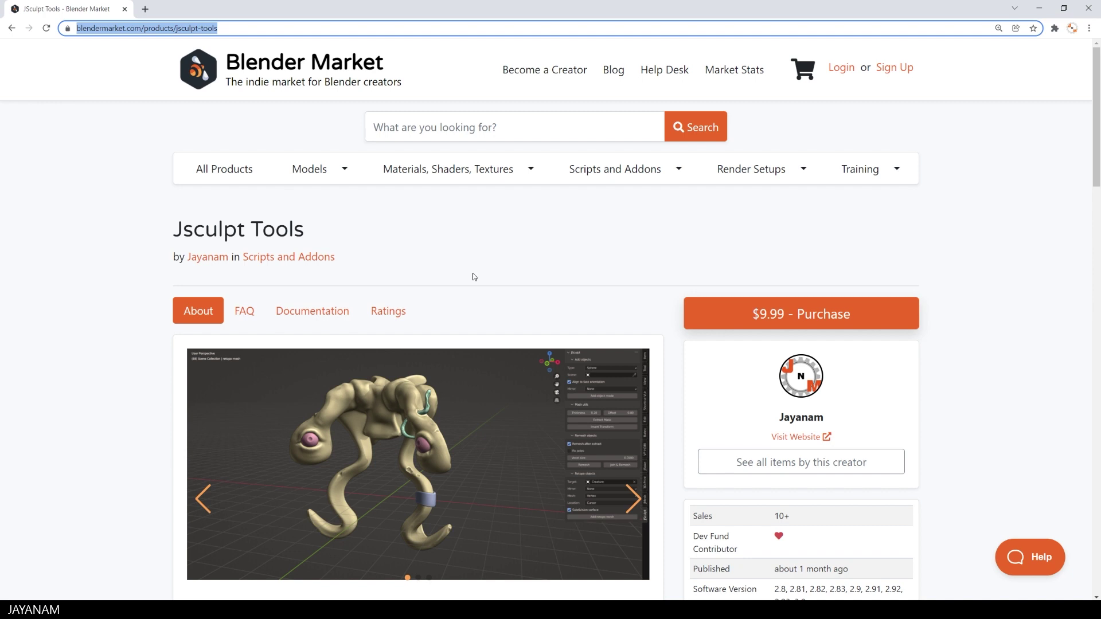
pyautogui.click(631, 494)
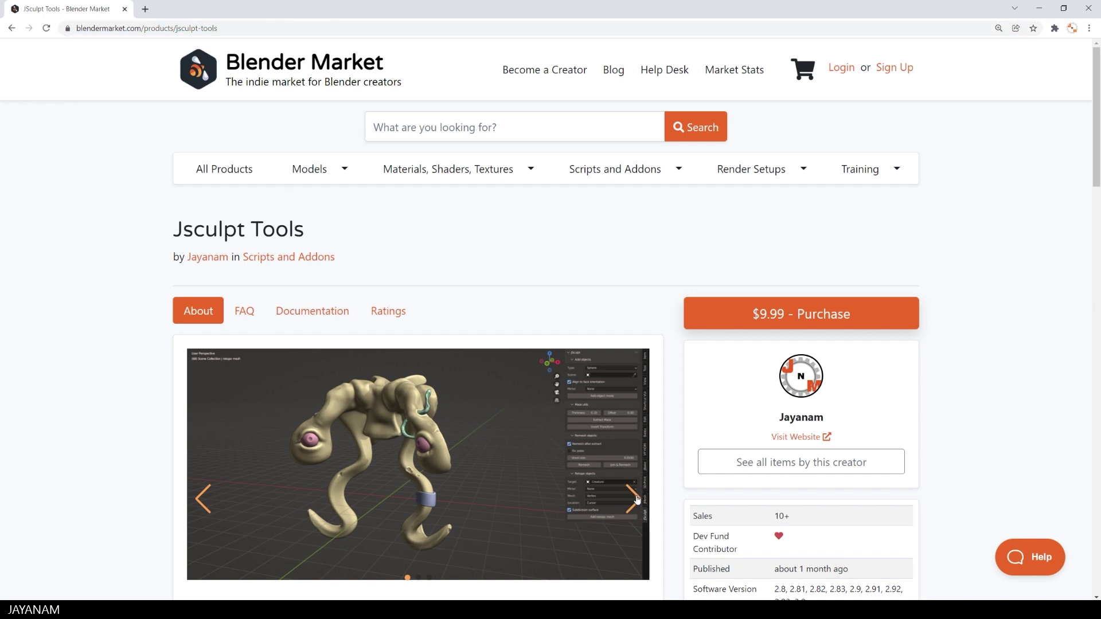
pyautogui.click(637, 499)
pyautogui.click(637, 499)
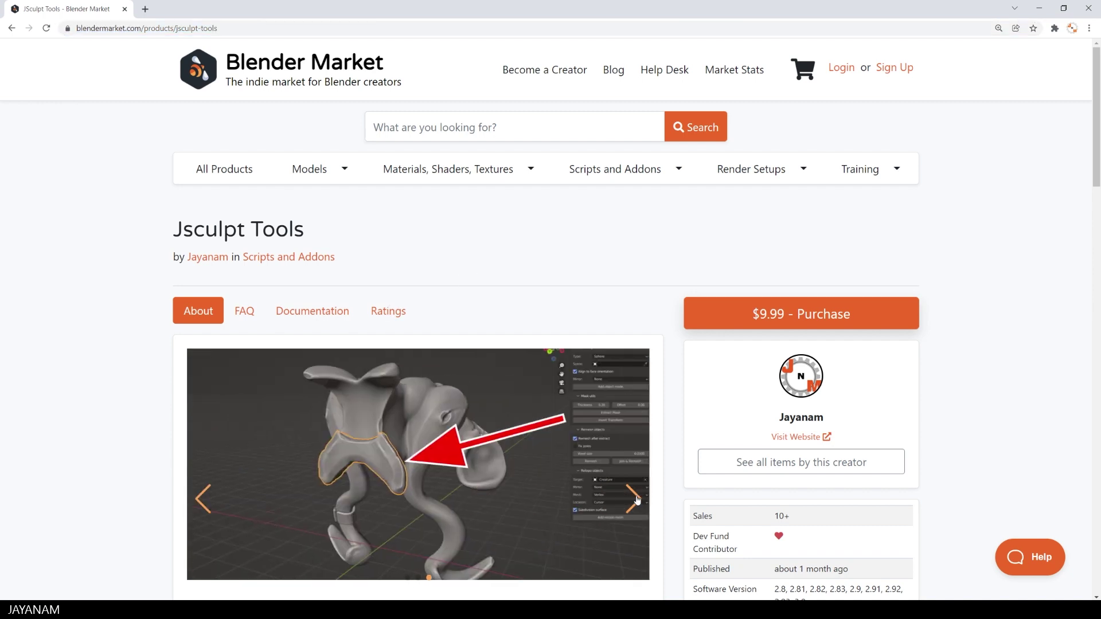
pyautogui.click(637, 500)
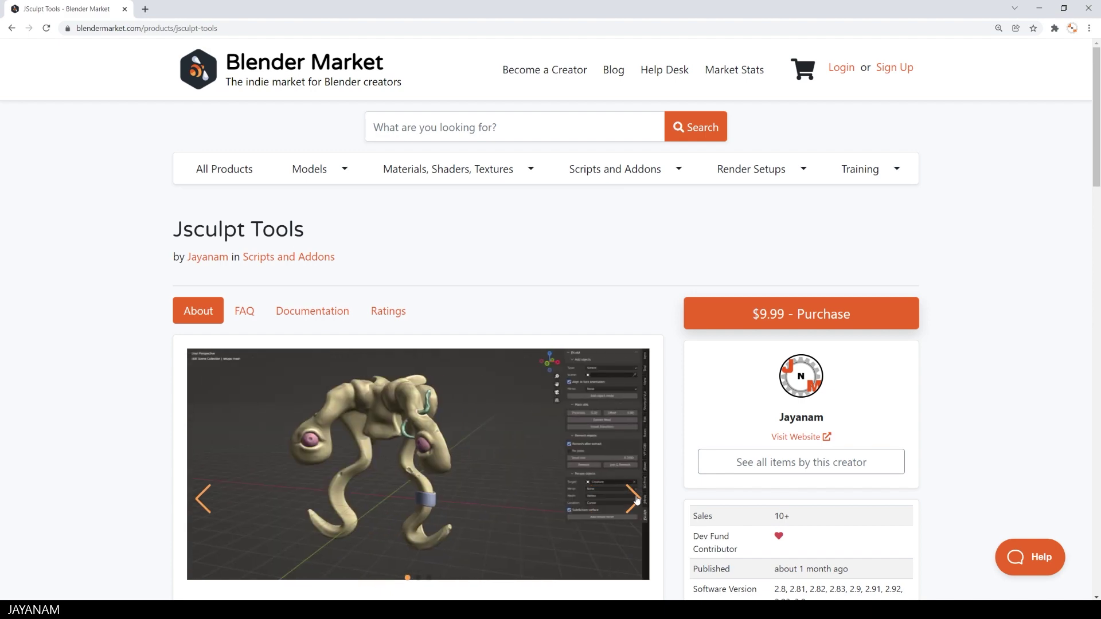